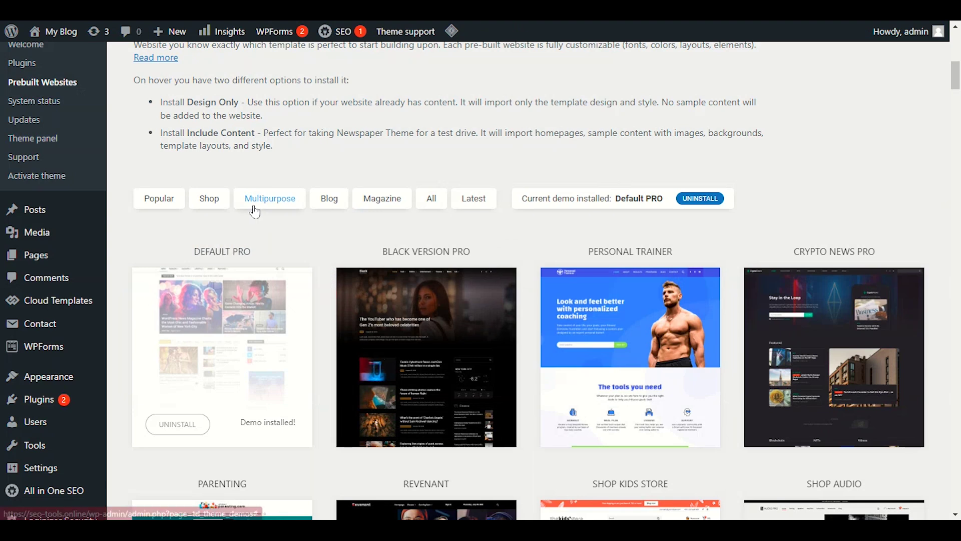
Step: Open the Newspaper theme panel and bring its header template settings into view
scroll(221, 179, "up", 5)
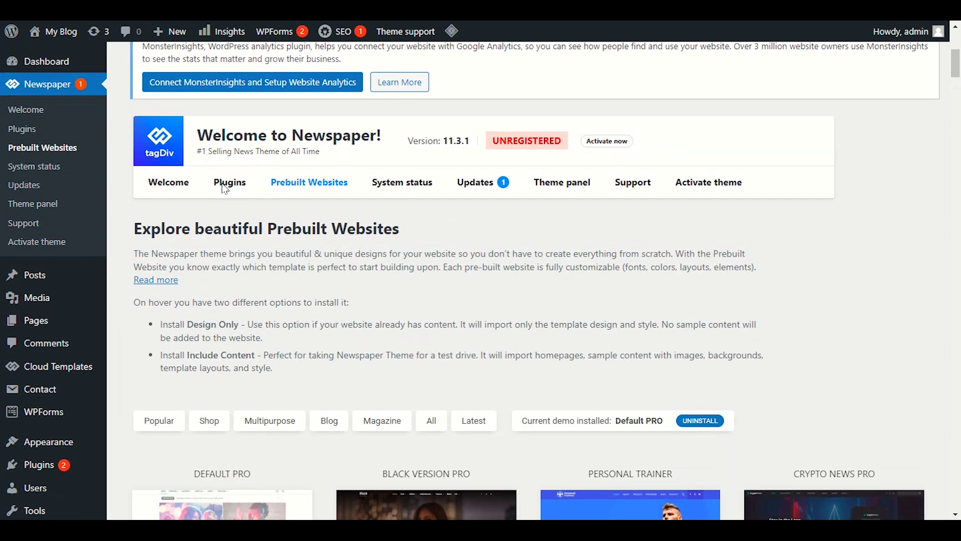
left_click(52, 204)
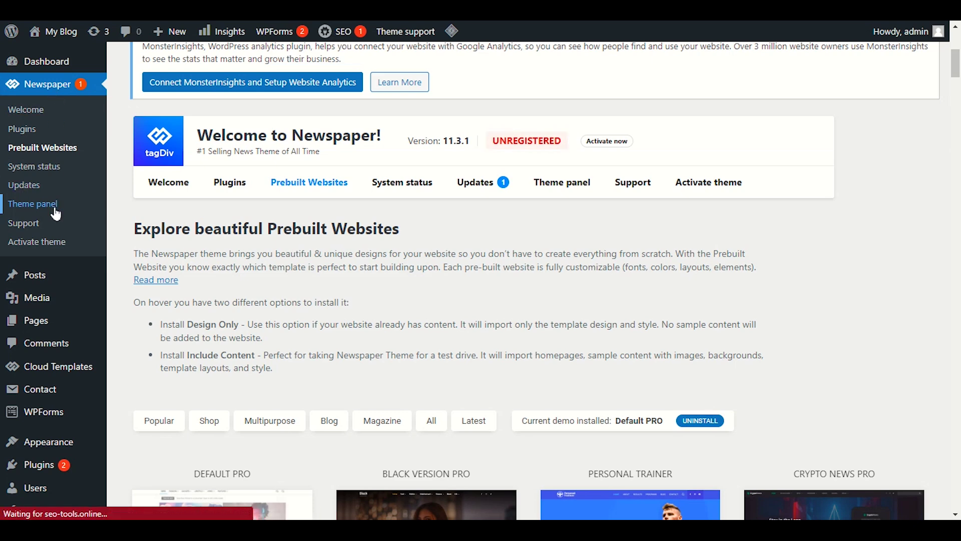
scroll(252, 291, "down", 4)
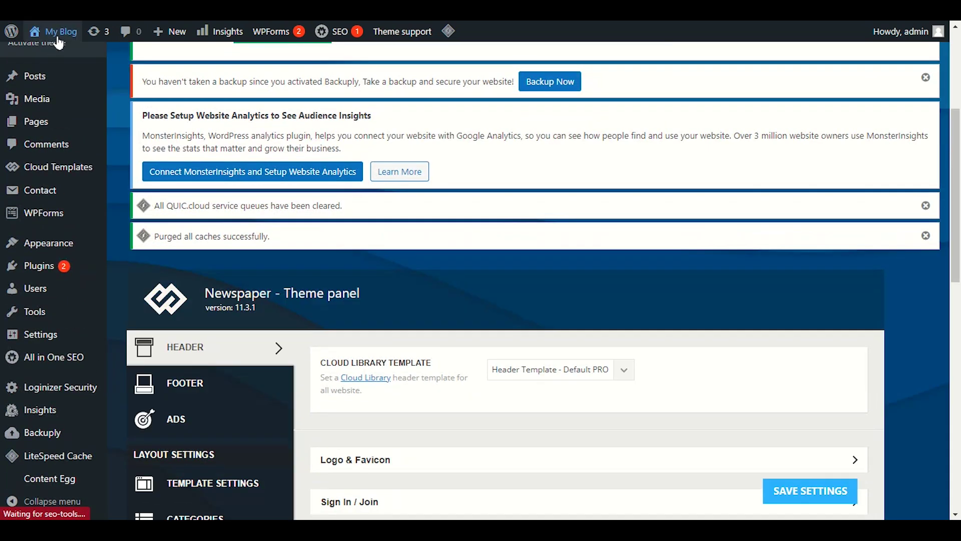
Step: Visit the live site and look over its homepage
left_click(57, 56)
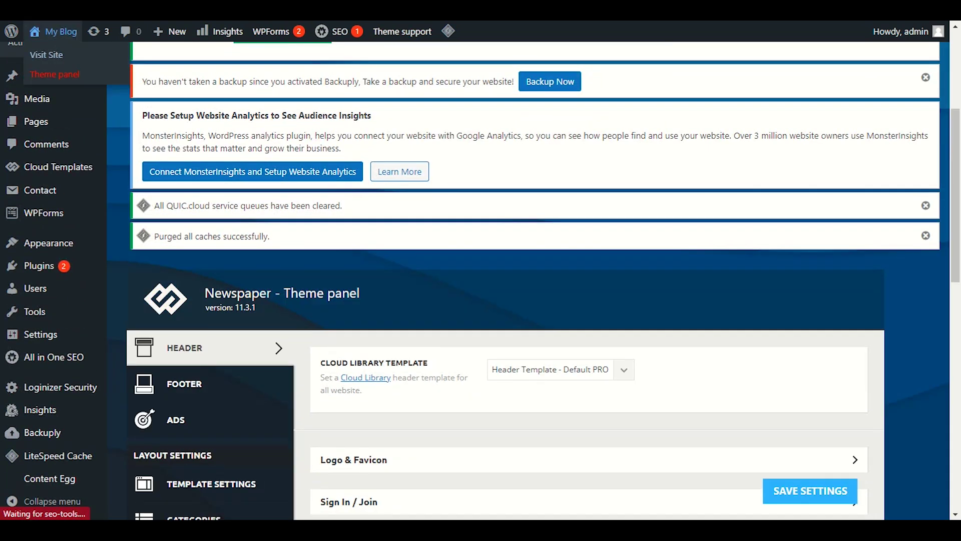
scroll(37, 194, "down", 7)
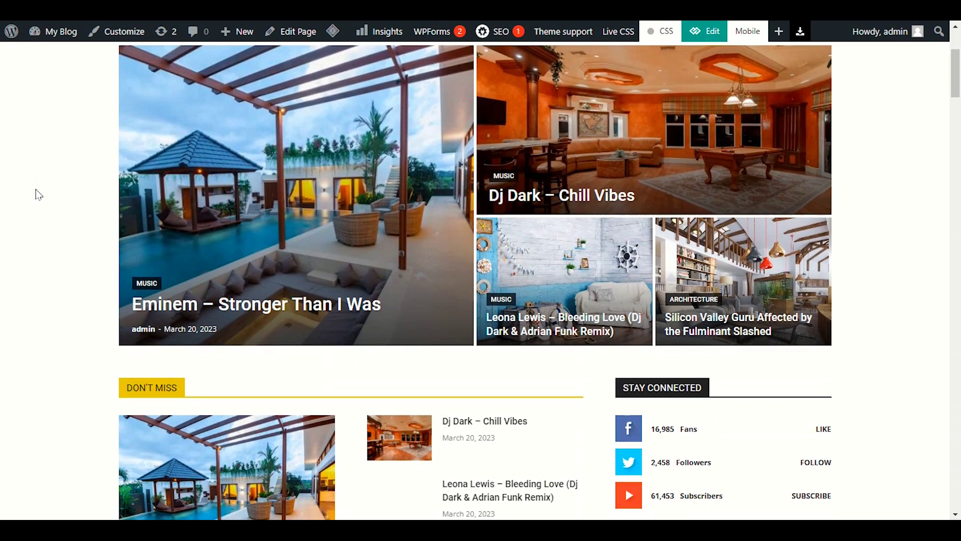
scroll(36, 194, "up", 6)
scroll(37, 194, "up", 1)
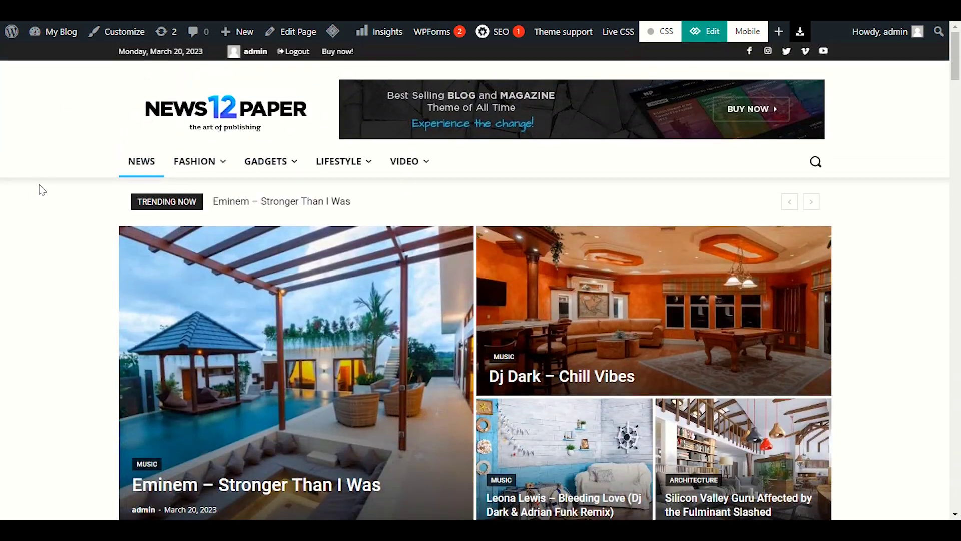
Step: Open the Home page for editing from the list of all pages, dismissing the reminder notification
left_click(289, 36)
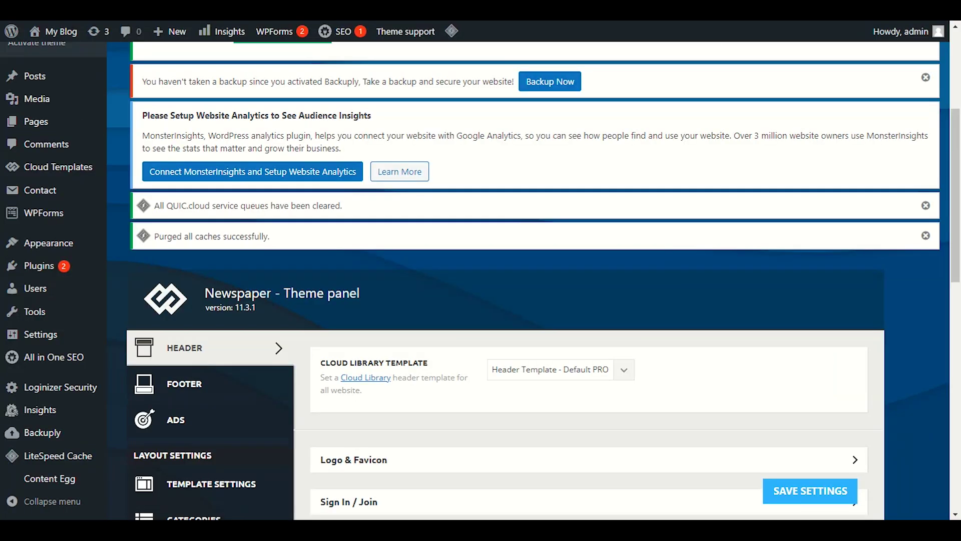
mouse_move(74, 129)
left_click(126, 130)
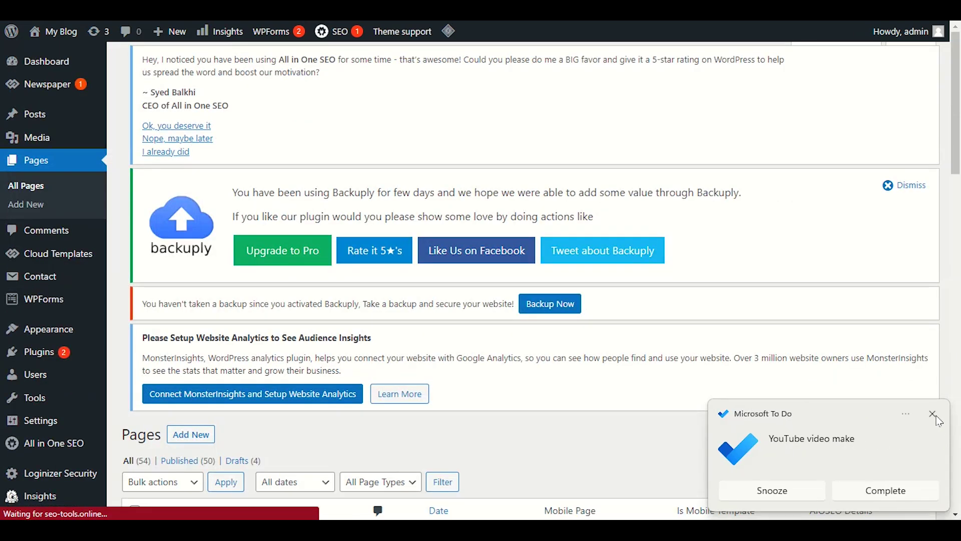
left_click(934, 416)
scroll(622, 341, "down", 9)
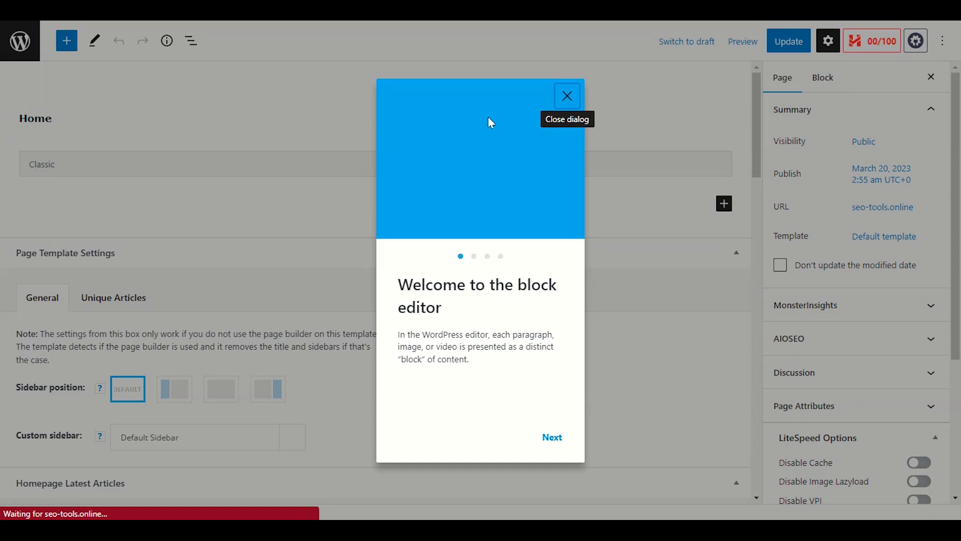
Step: Close the block editor's welcome dialog and open the Home page in tagDiv Composer
left_click(567, 96)
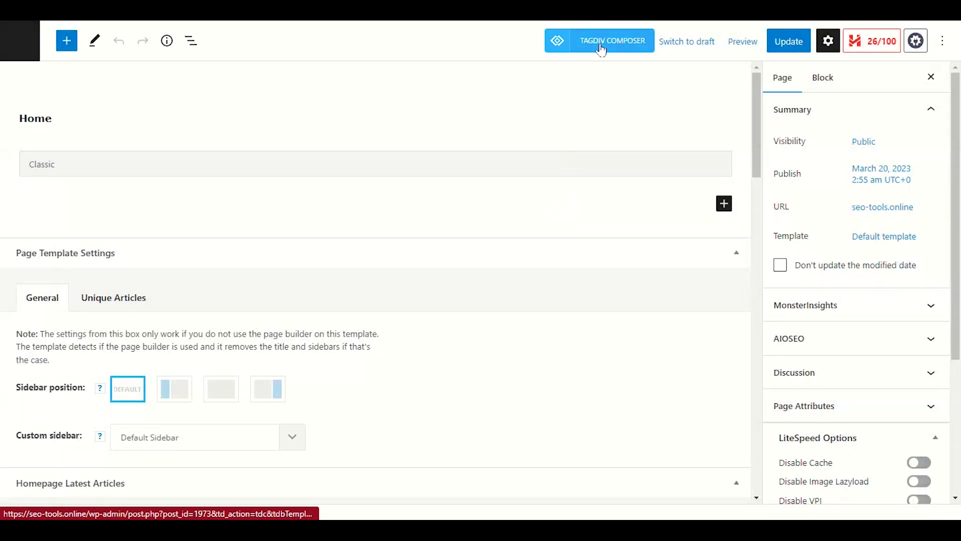
left_click(600, 48)
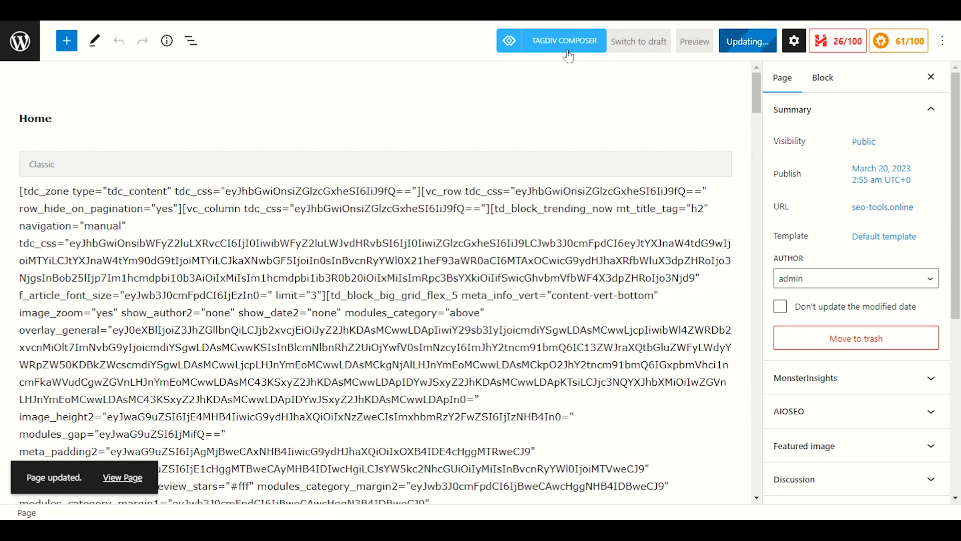
left_click(572, 50)
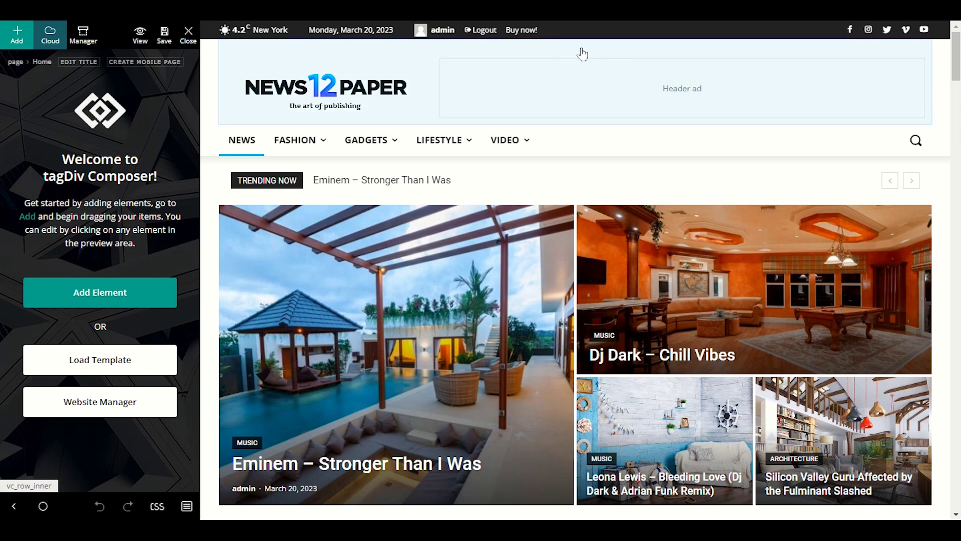
Step: Select the header logo element and bring its image settings into view
left_click(583, 54)
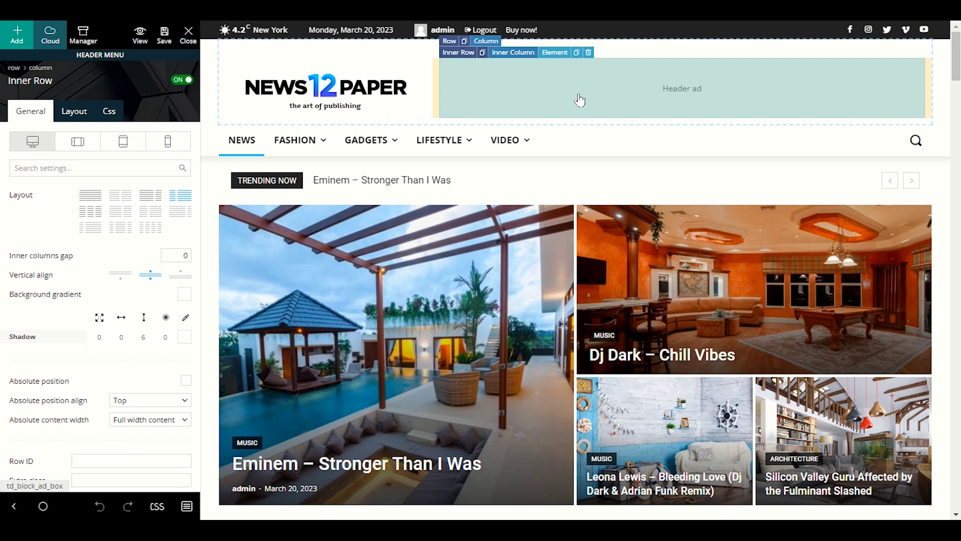
left_click(304, 102)
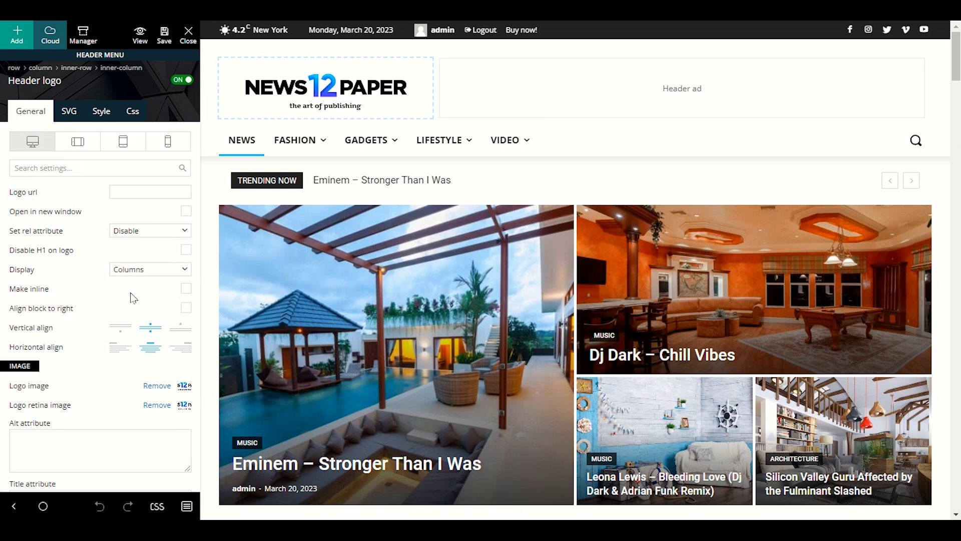
scroll(99, 354, "down", 3)
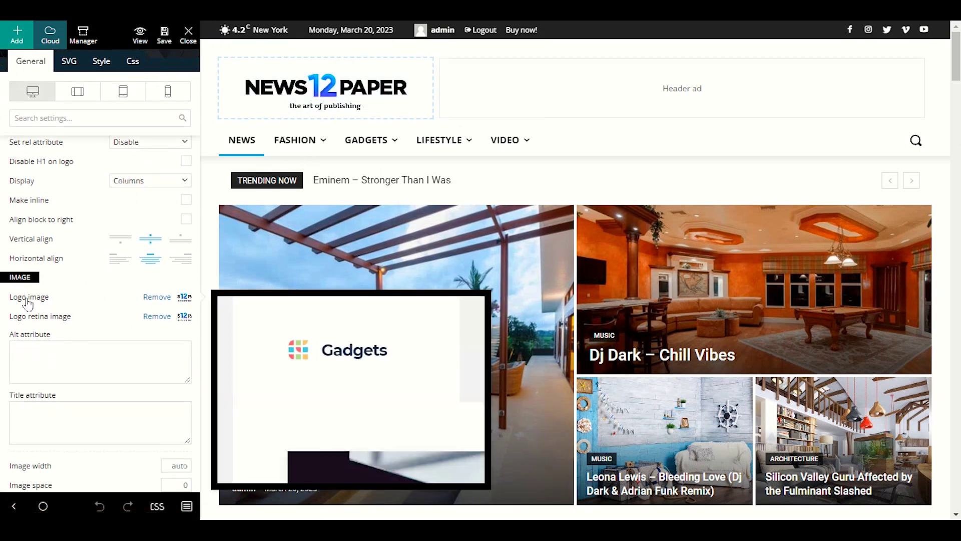
Step: Look through the media library for a header logo image, loading more items, and close it without choosing one
left_click(184, 299)
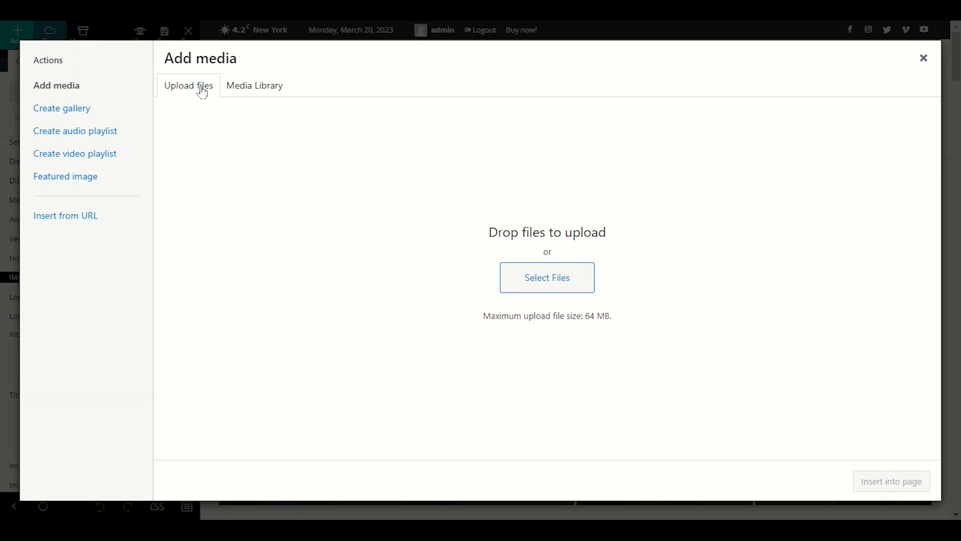
left_click(231, 91)
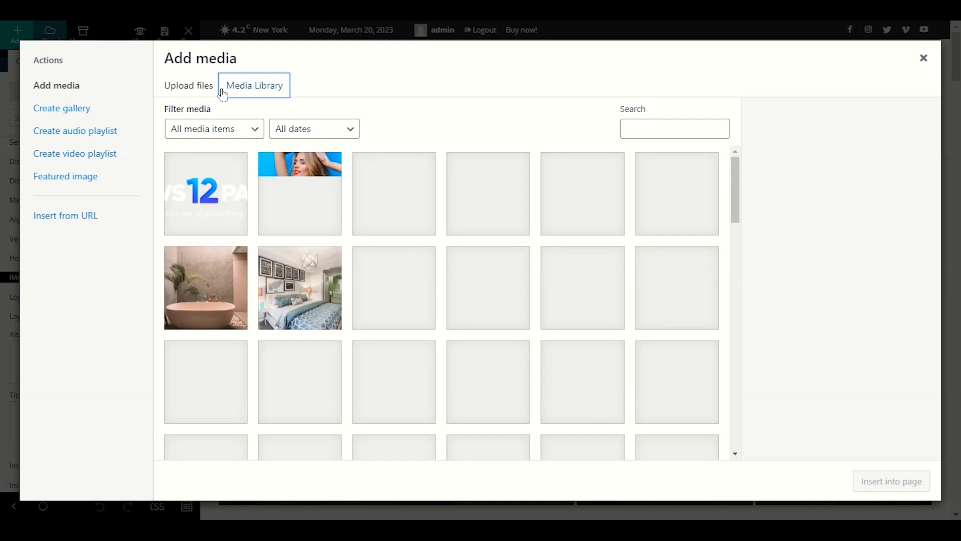
scroll(303, 219, "down", 5)
scroll(305, 219, "down", 10)
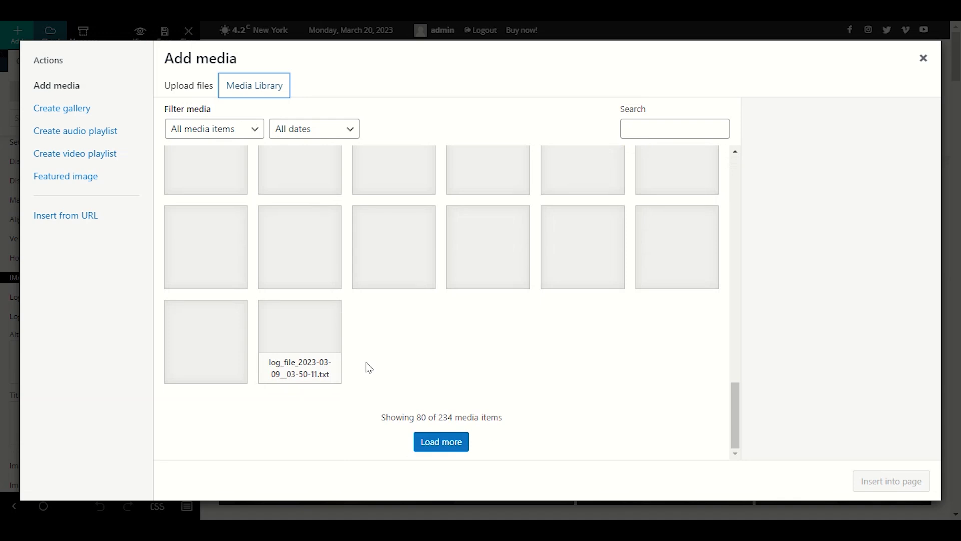
left_click(462, 443)
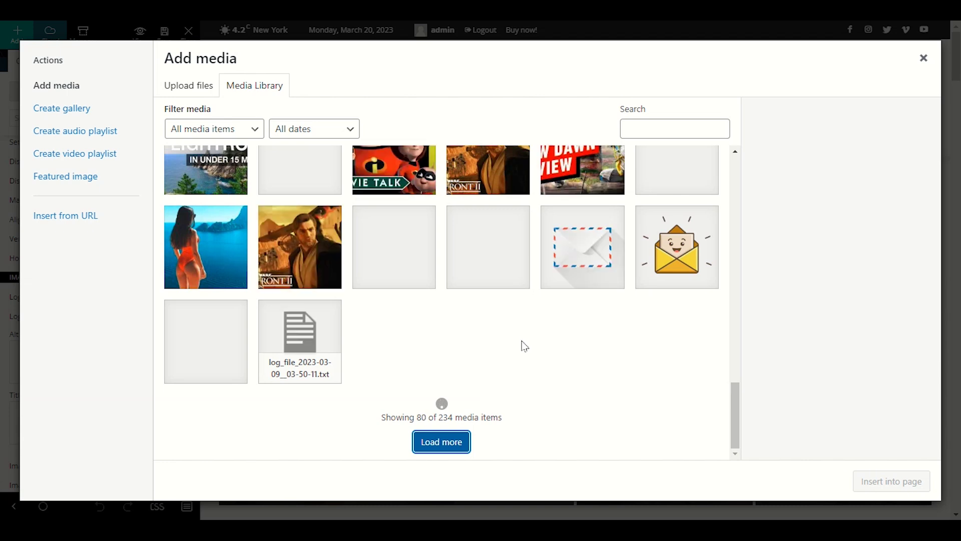
left_click(924, 58)
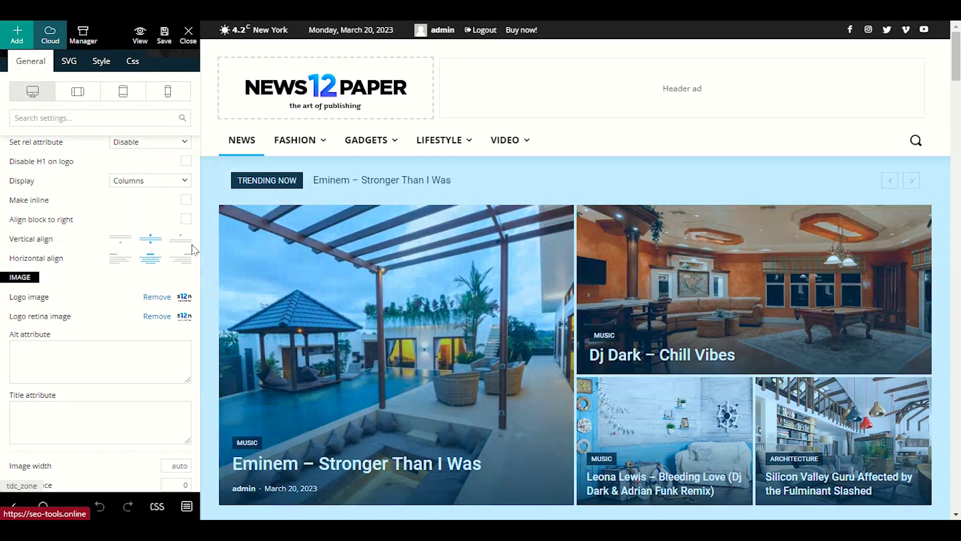
Step: Remove the header logo's standard and retina images and set the logo text to SEO
left_click(153, 296)
left_click(150, 317)
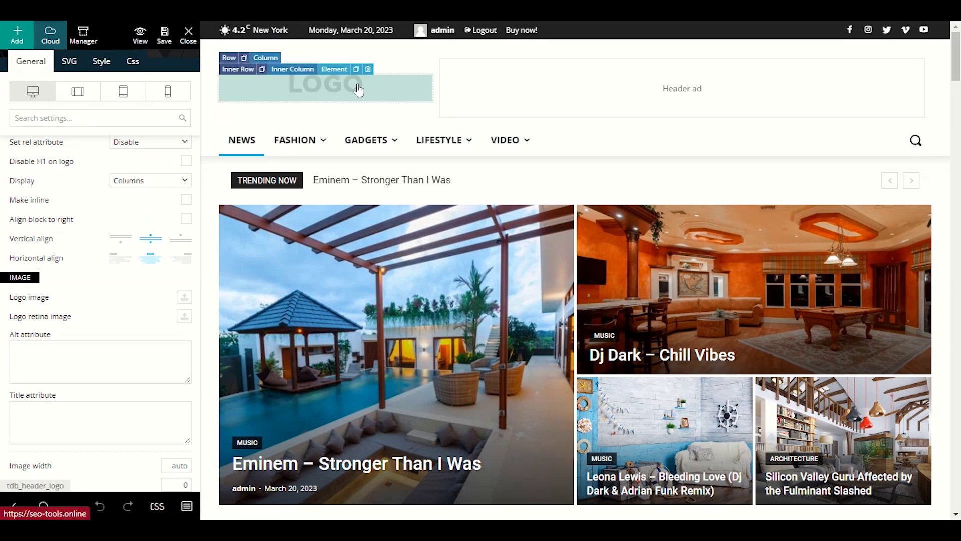
scroll(120, 266, "down", 5)
scroll(111, 320, "down", 1)
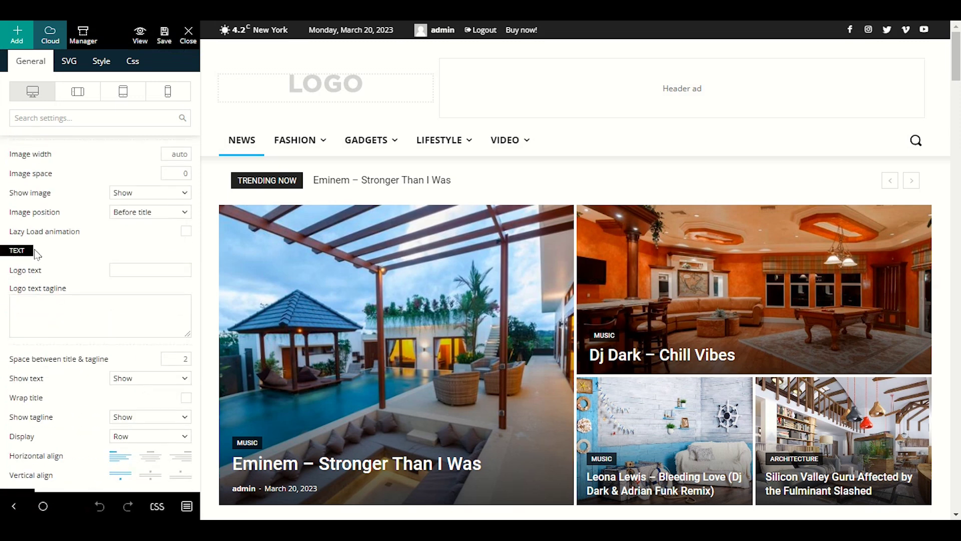
left_click(133, 264)
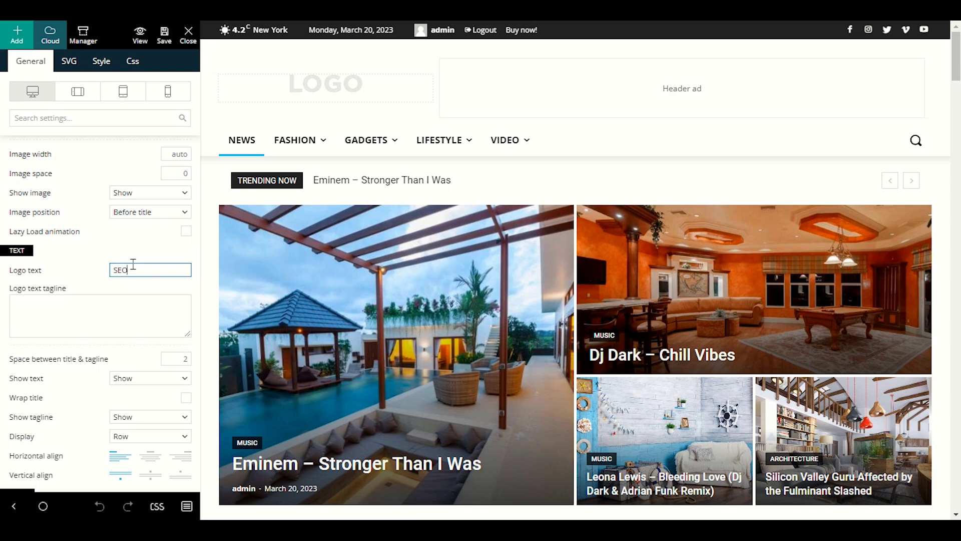
Step: Set the logo text tagline to Tools Online
left_click(74, 299)
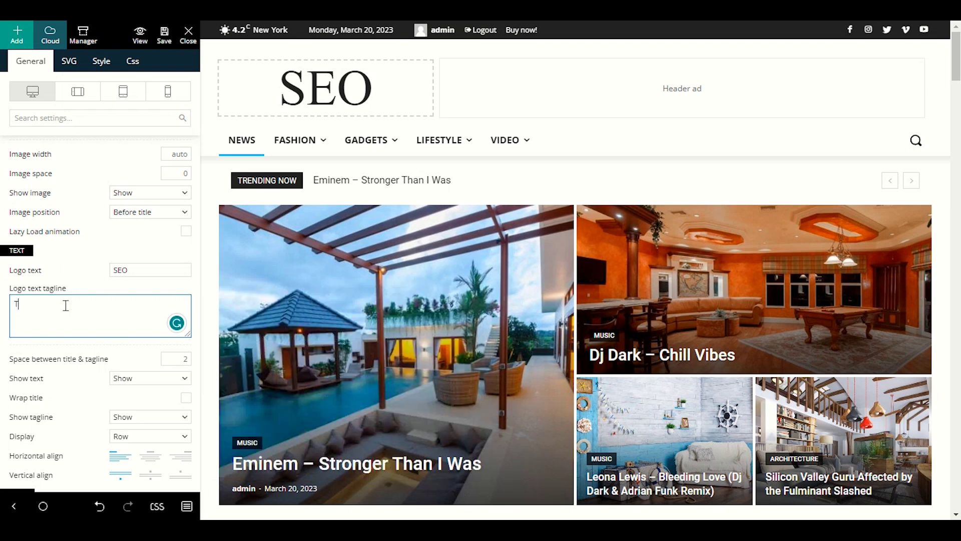
type("ool")
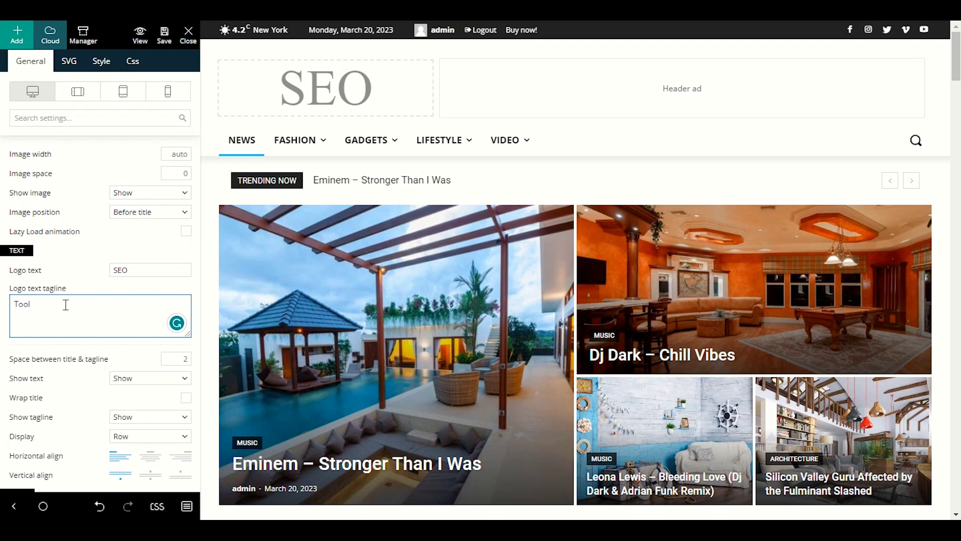
type("s O")
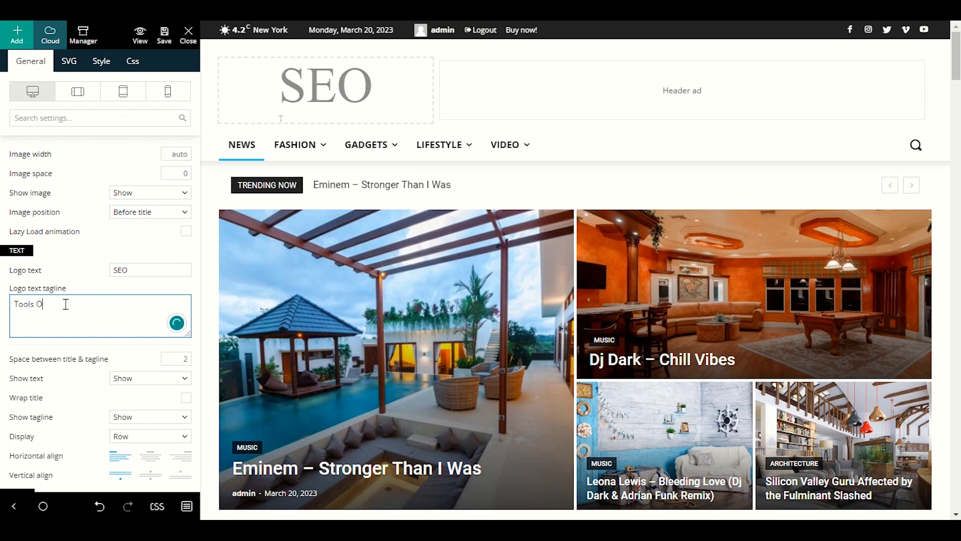
type("nline")
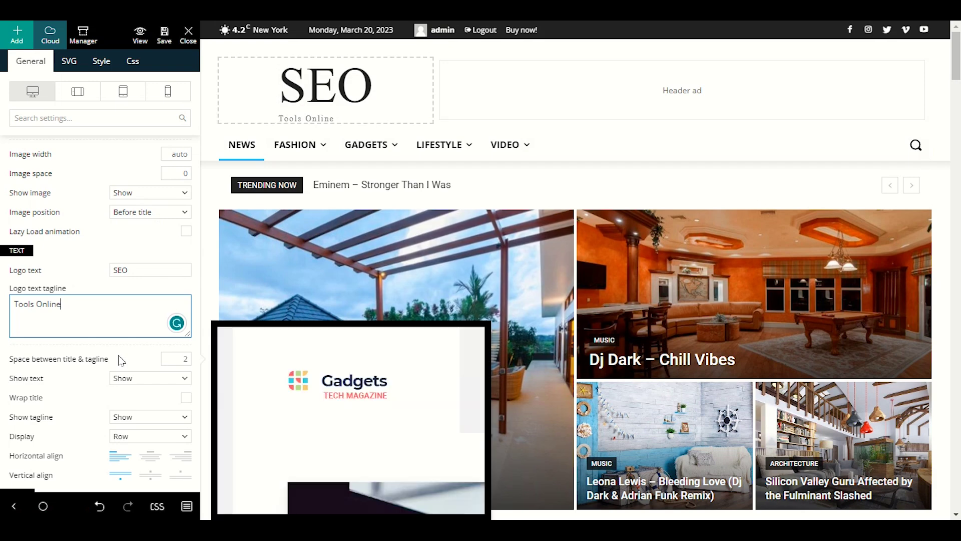
Step: Center the logo text and tagline both vertically and horizontally
scroll(122, 359, "down", 1)
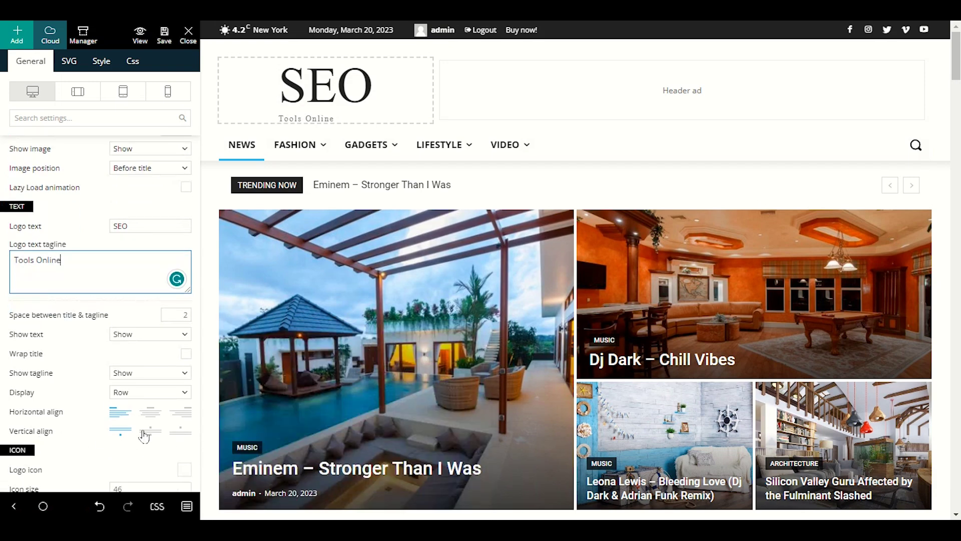
left_click(149, 432)
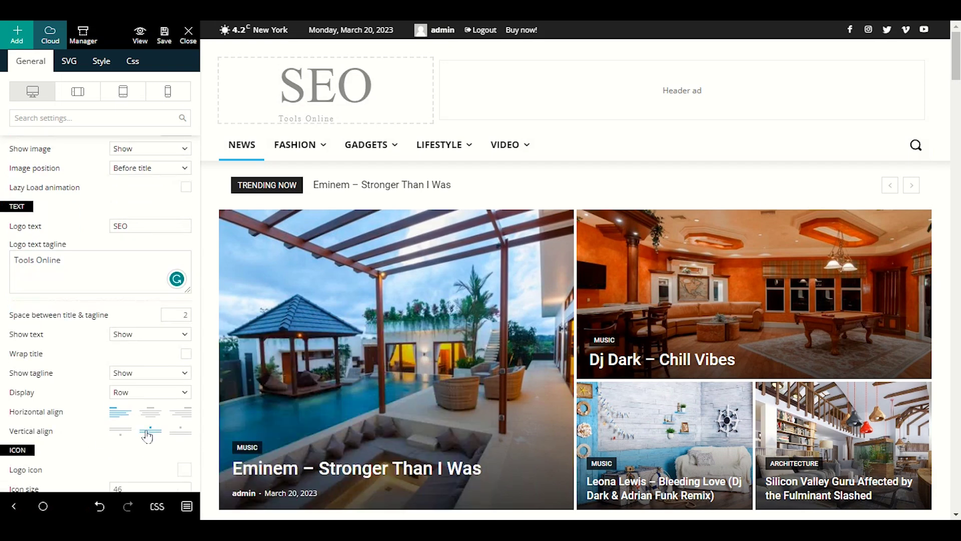
left_click(152, 415)
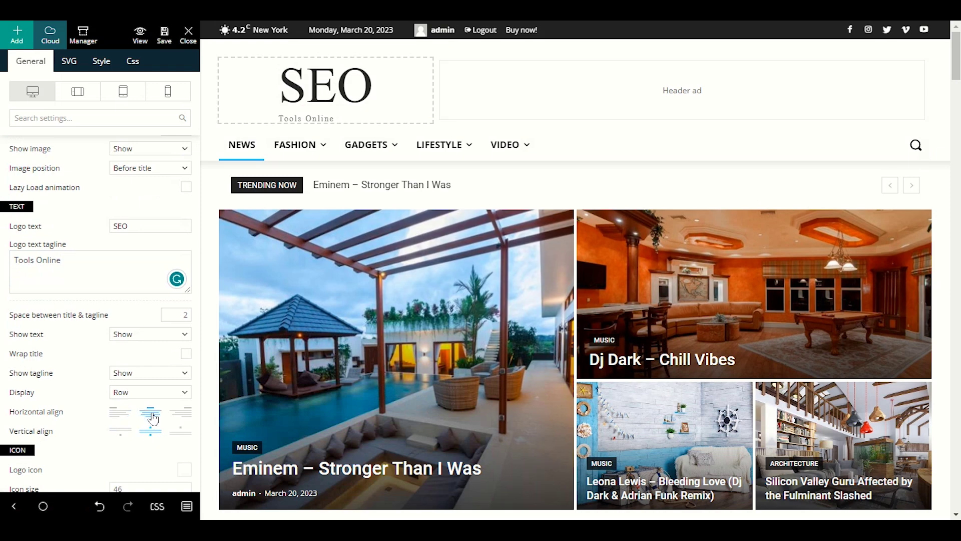
Step: Set the header logo's text color to the red preset #dd3333 in its style settings
scroll(145, 398, "down", 1)
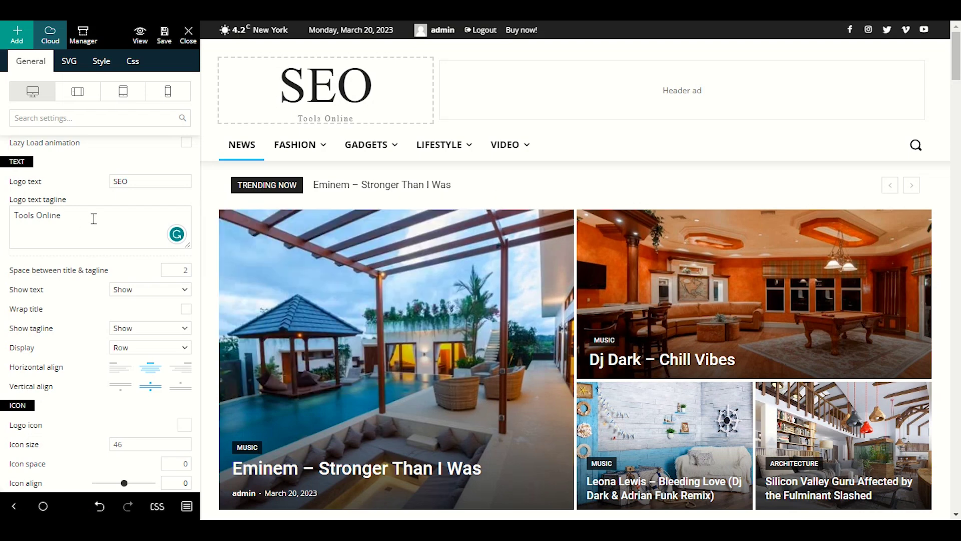
scroll(92, 250, "down", 2)
scroll(92, 256, "up", 4)
scroll(91, 256, "up", 2)
left_click(103, 61)
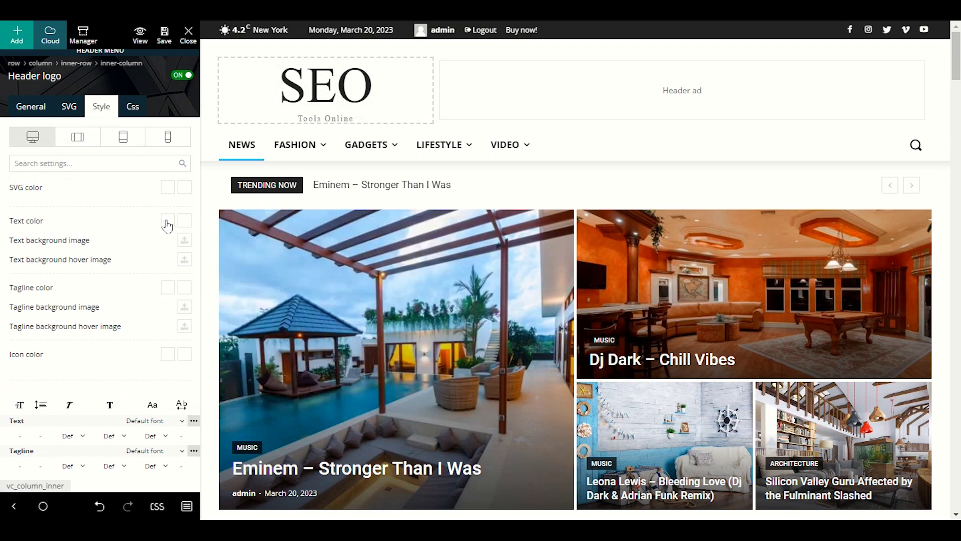
left_click(167, 220)
left_click(60, 452)
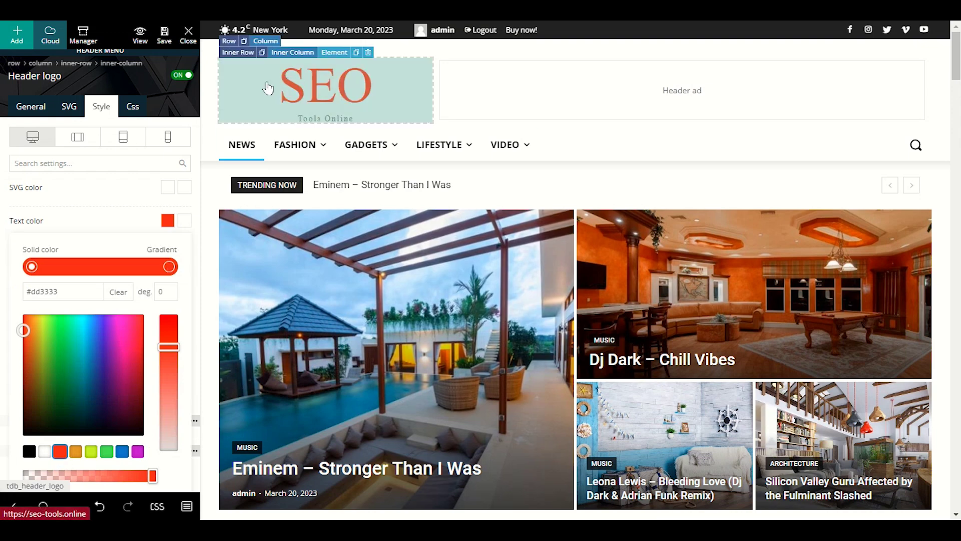
left_click(124, 228)
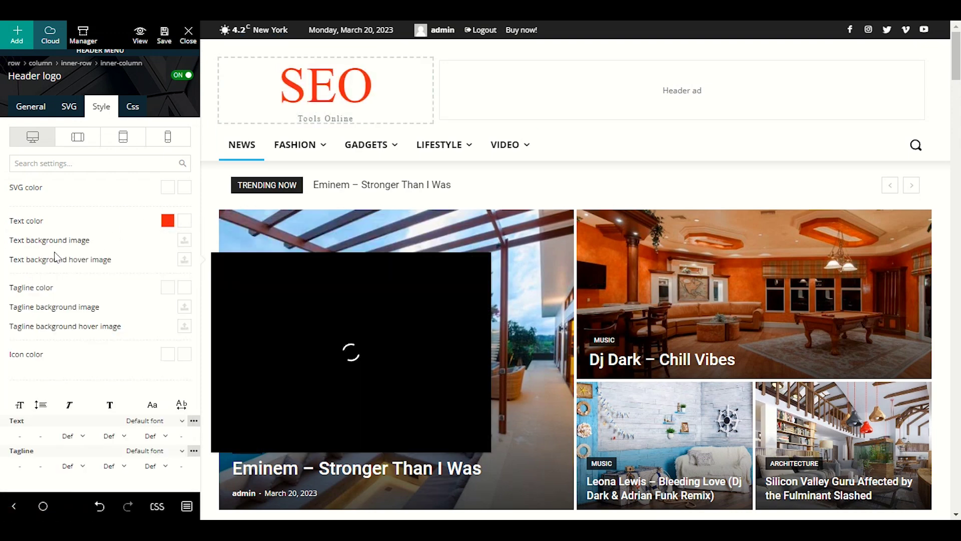
Step: Set the header logo's tagline color to the blue preset #1e73be and save the page
left_click(168, 288)
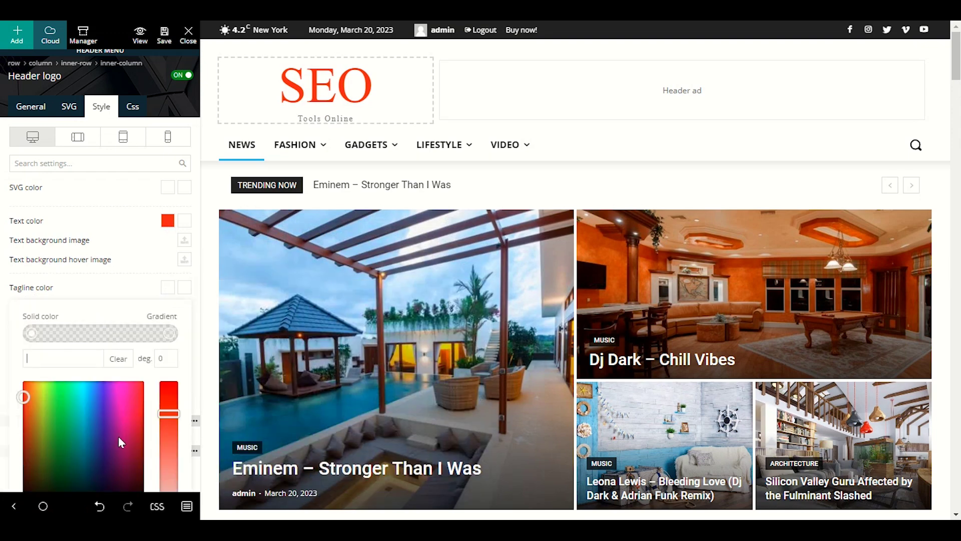
scroll(112, 407, "down", 2)
left_click(122, 429)
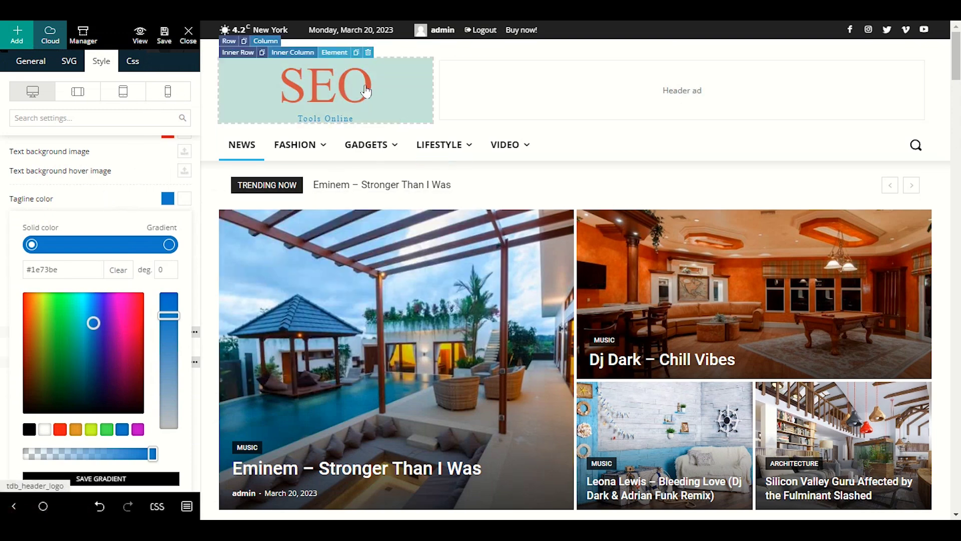
left_click(366, 91)
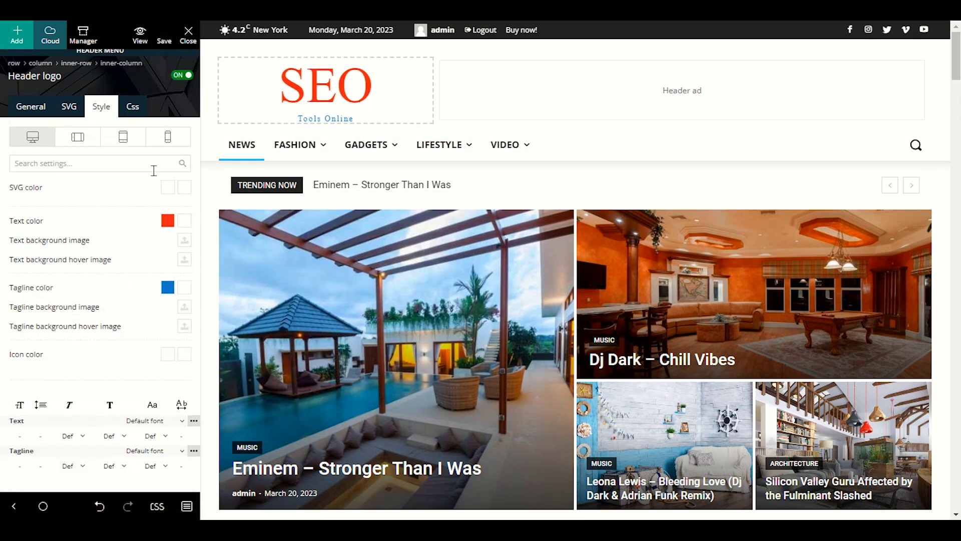
key("ctrl+s")
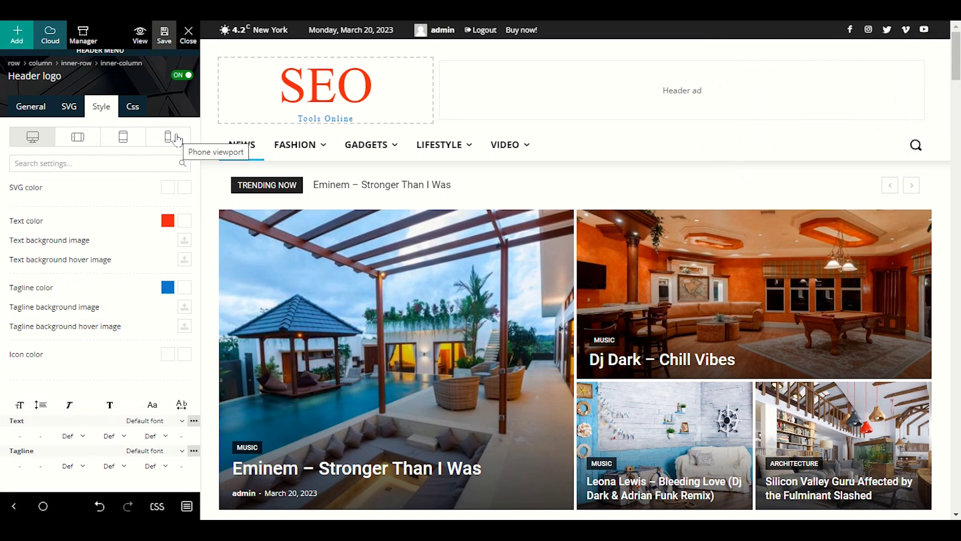
left_click(167, 43)
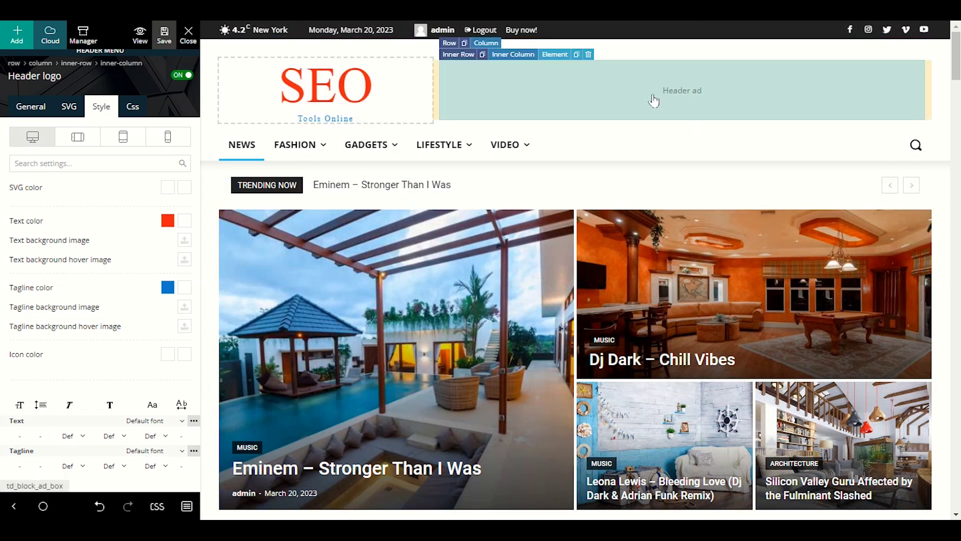
Step: Open the header ad box's custom ad settings, ready to enter a custom ad code
left_click(656, 60)
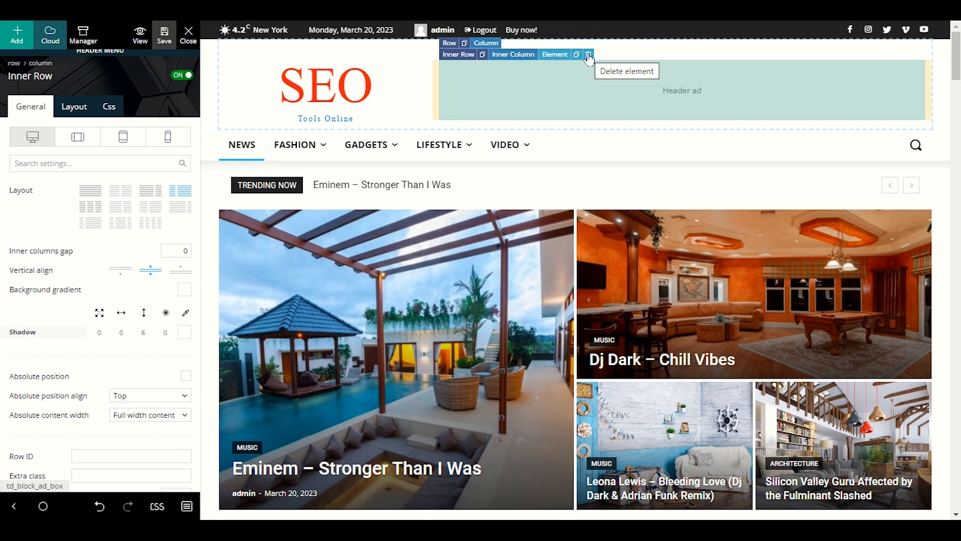
left_click(704, 88)
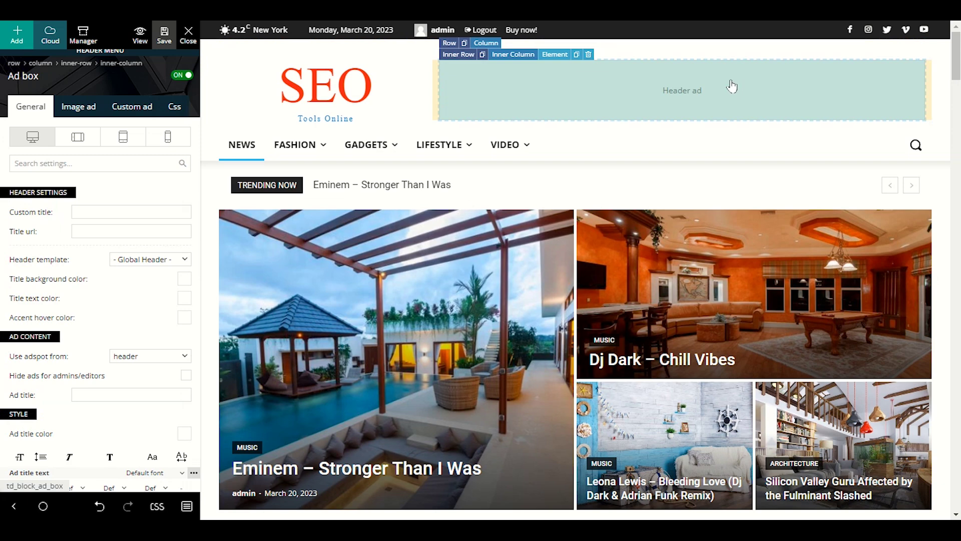
scroll(137, 295, "down", 2)
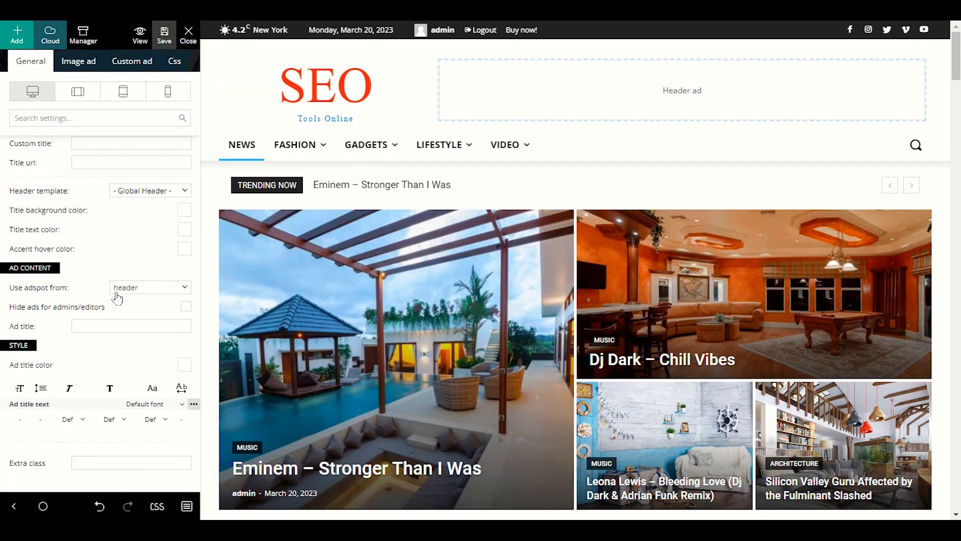
scroll(116, 298, "up", 2)
left_click(120, 111)
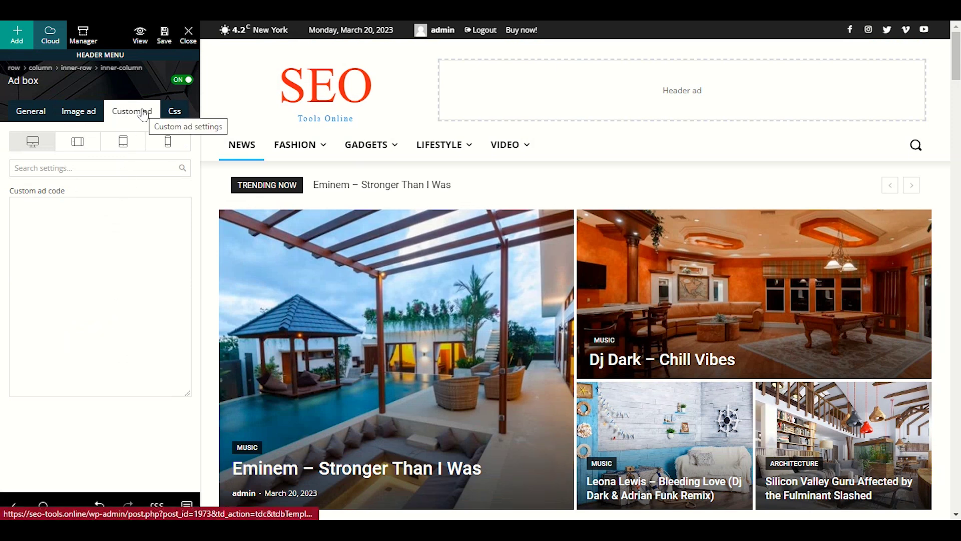
left_click(124, 223)
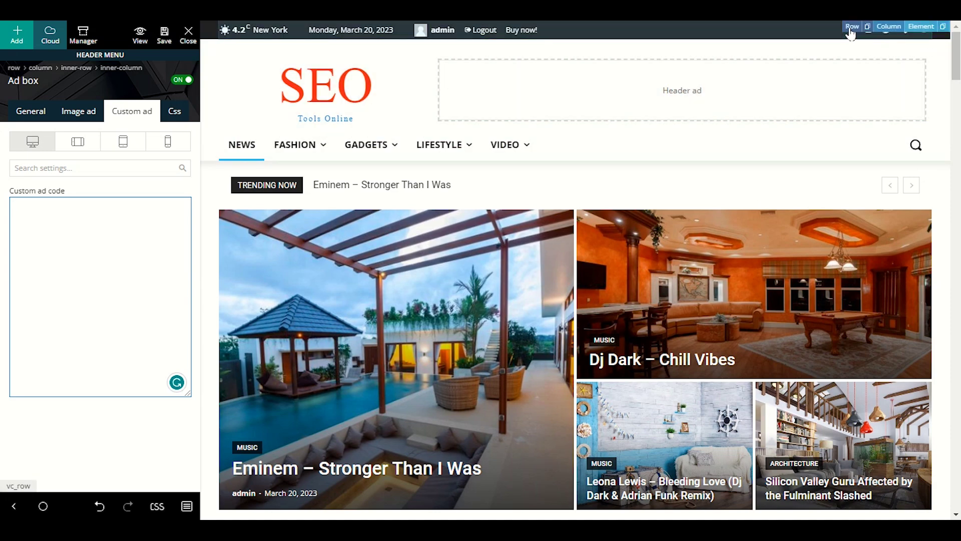
Step: Clear the Facebook link in the top bar's social icons element to remove that icon
left_click(848, 29)
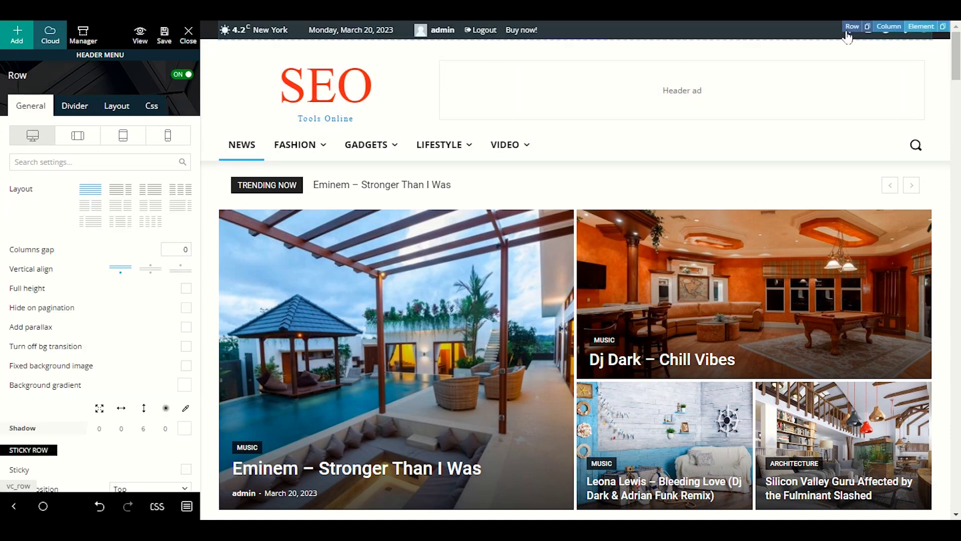
left_click(876, 41)
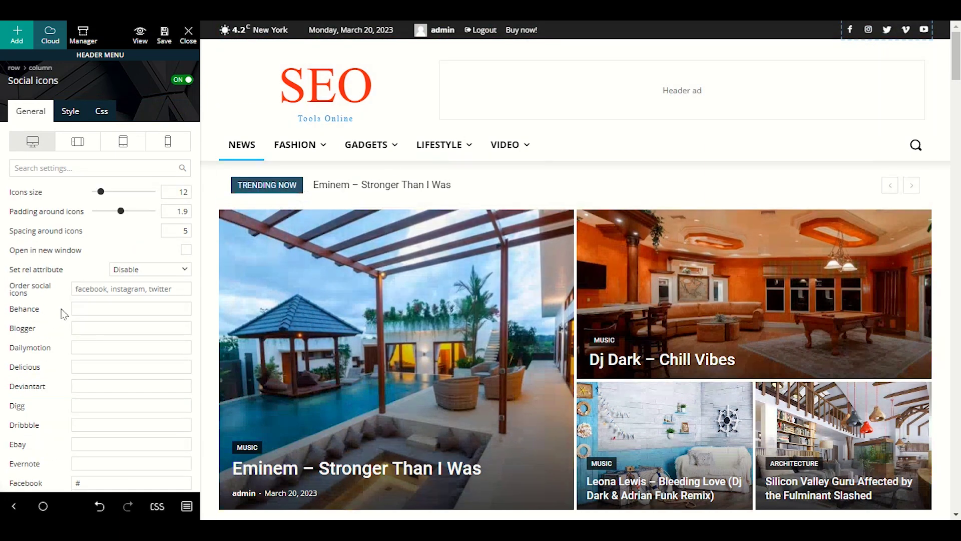
scroll(52, 320, "down", 1)
scroll(52, 321, "down", 3)
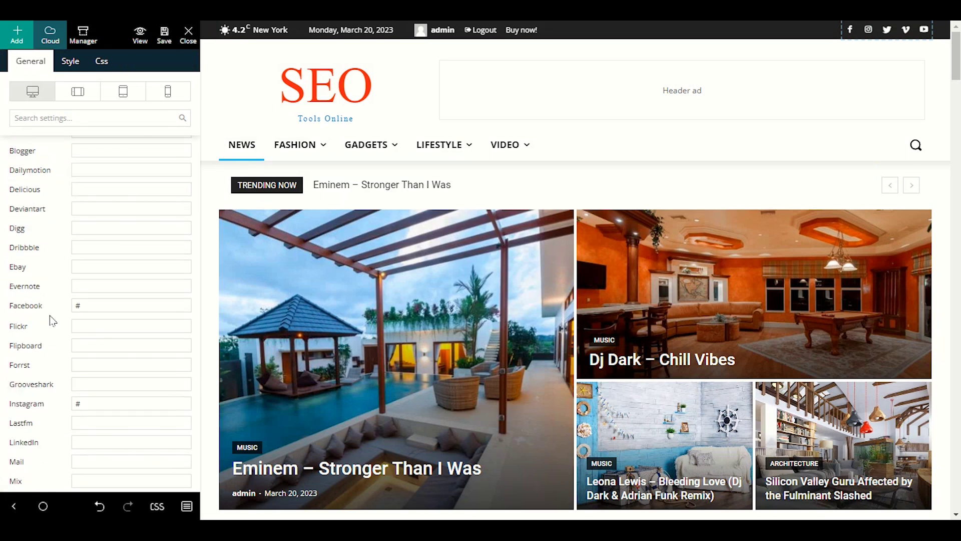
scroll(52, 320, "up", 1)
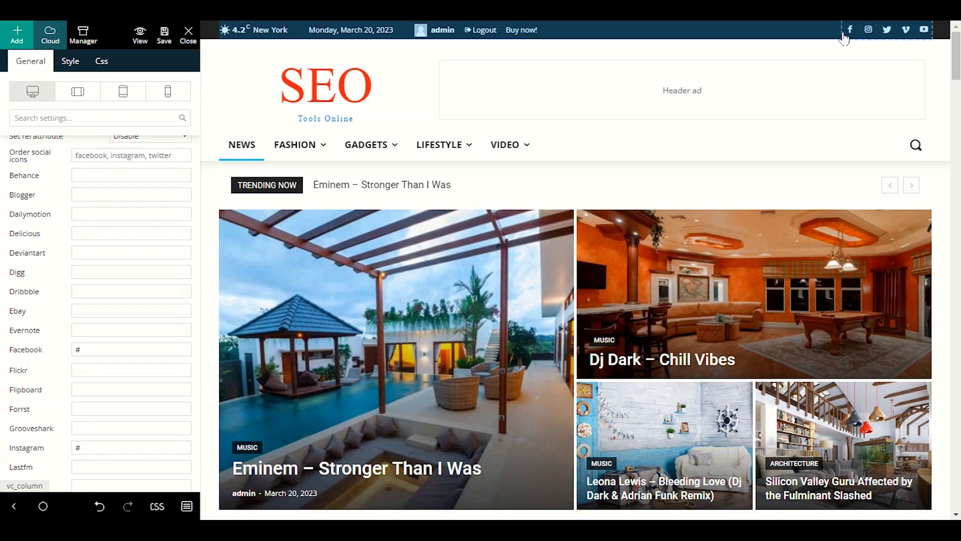
scroll(5, 365, "down", 1)
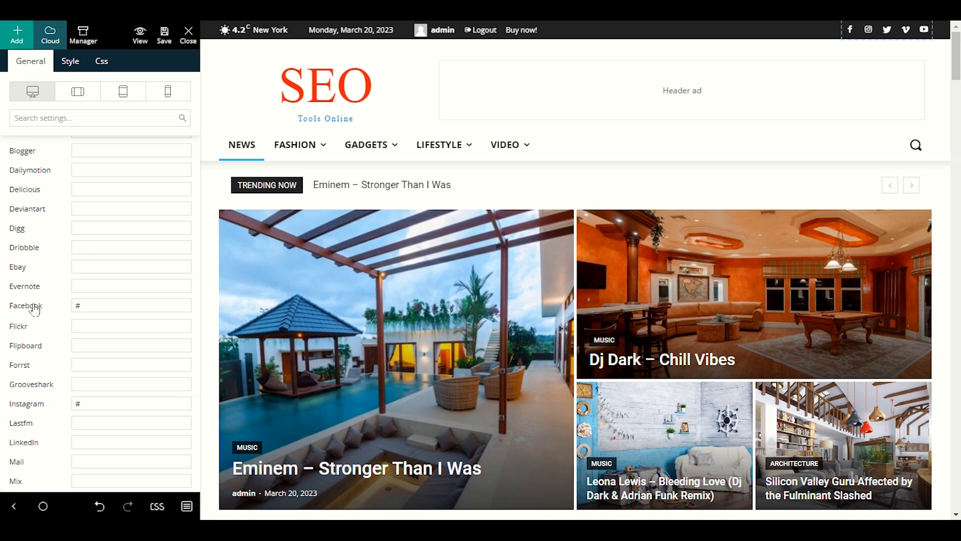
left_click(100, 308)
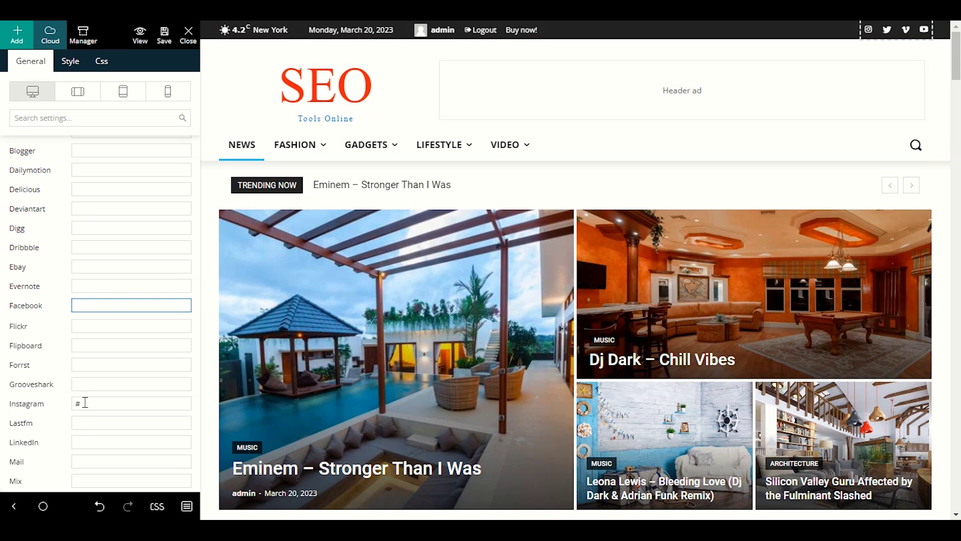
left_click(51, 324)
Step: Review the network link fields in the social icons settings, including the Instagram link
scroll(63, 306, "up", 2)
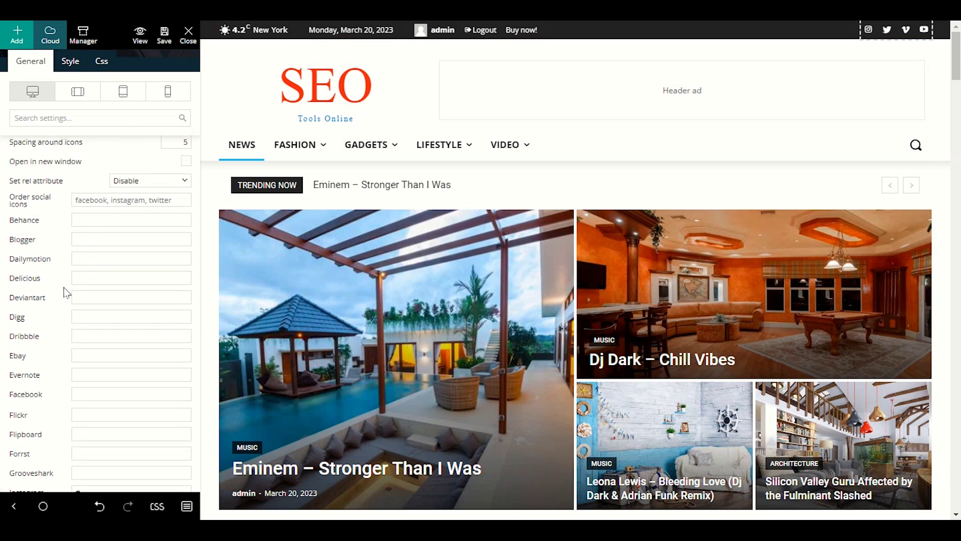
scroll(65, 293, "down", 2)
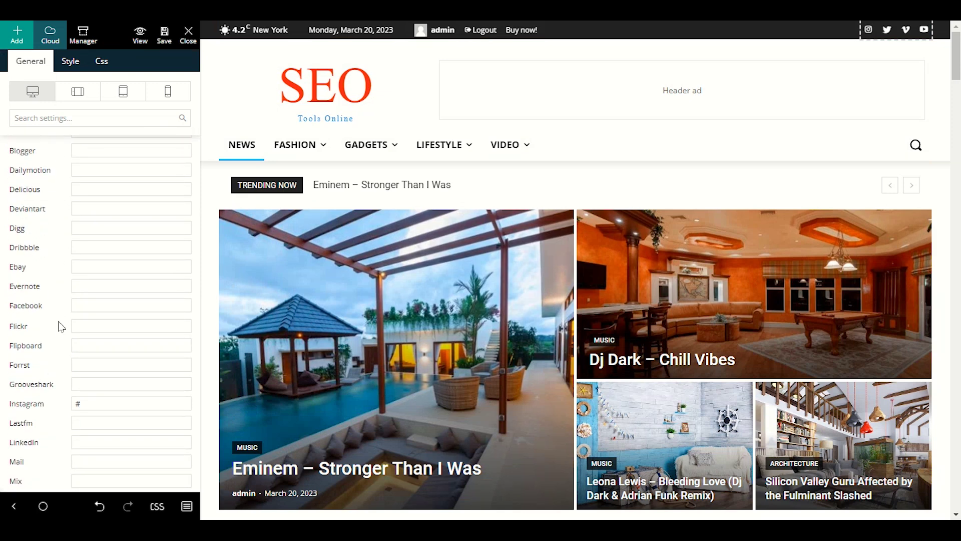
scroll(65, 256, "down", 1)
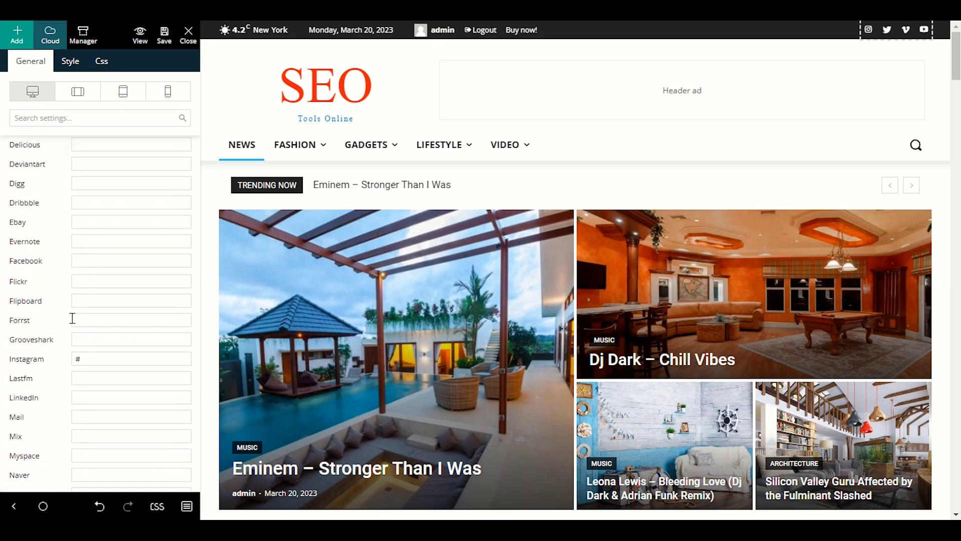
scroll(76, 315, "down", 2)
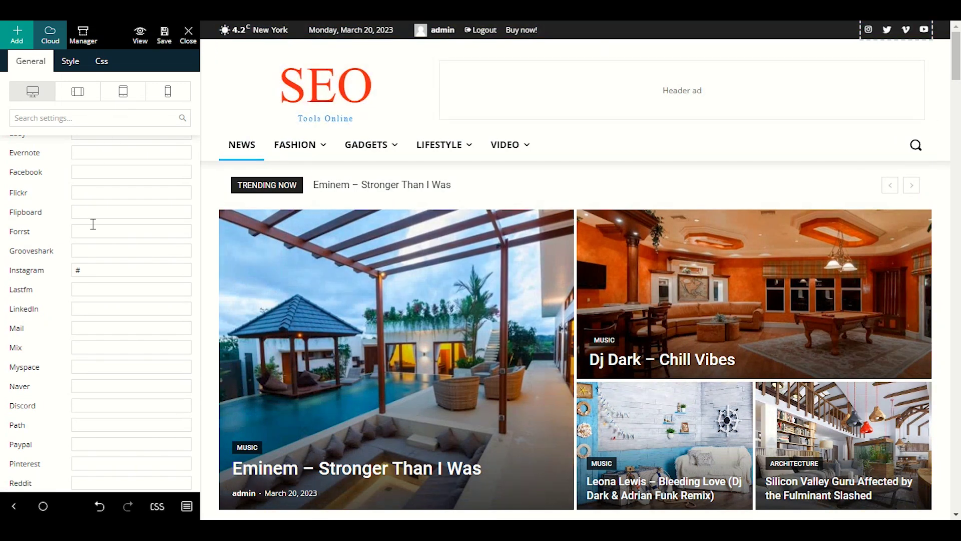
left_click(76, 269)
type("#")
scroll(122, 223, "up", 3)
left_click(118, 201)
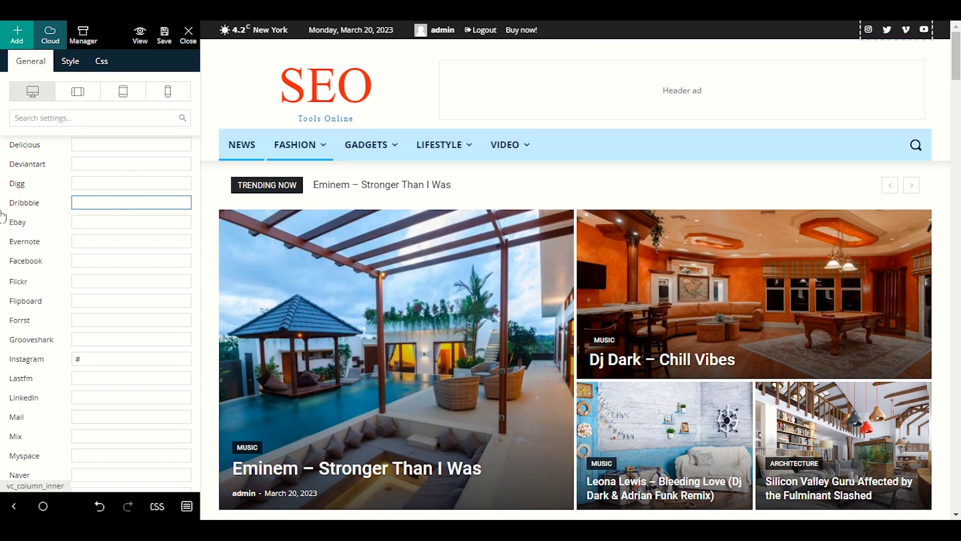
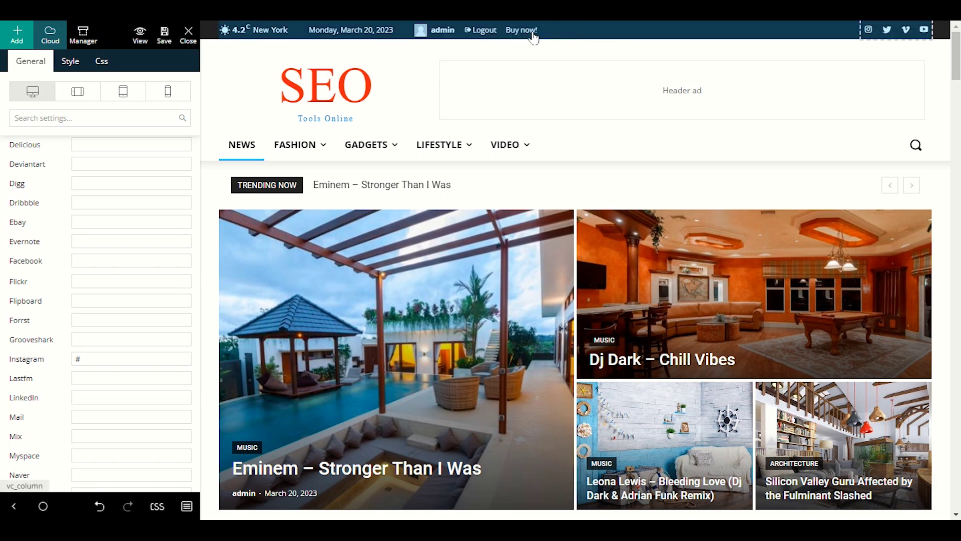
Step: Delete the Buy now menu and the user login element from the top bar, confirming both deletions
left_click(619, 28)
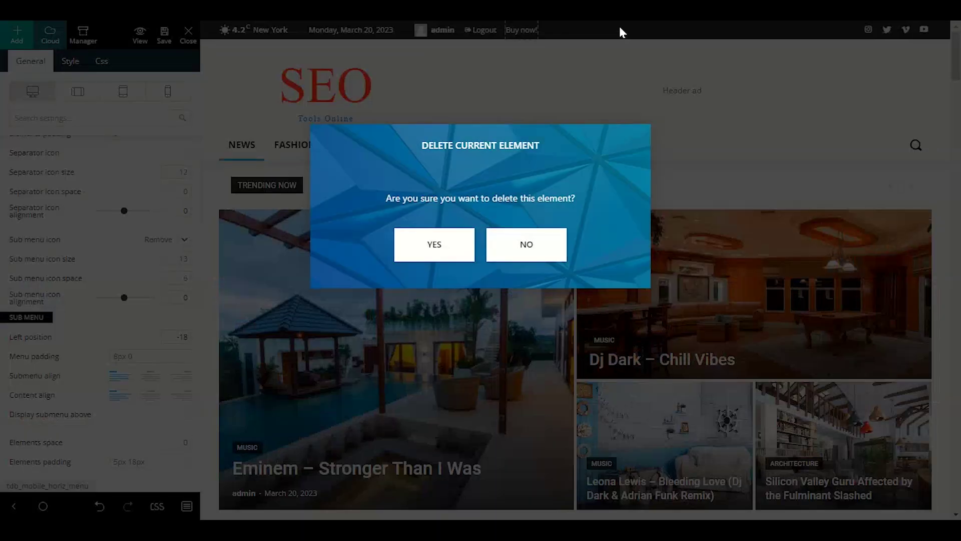
left_click(451, 248)
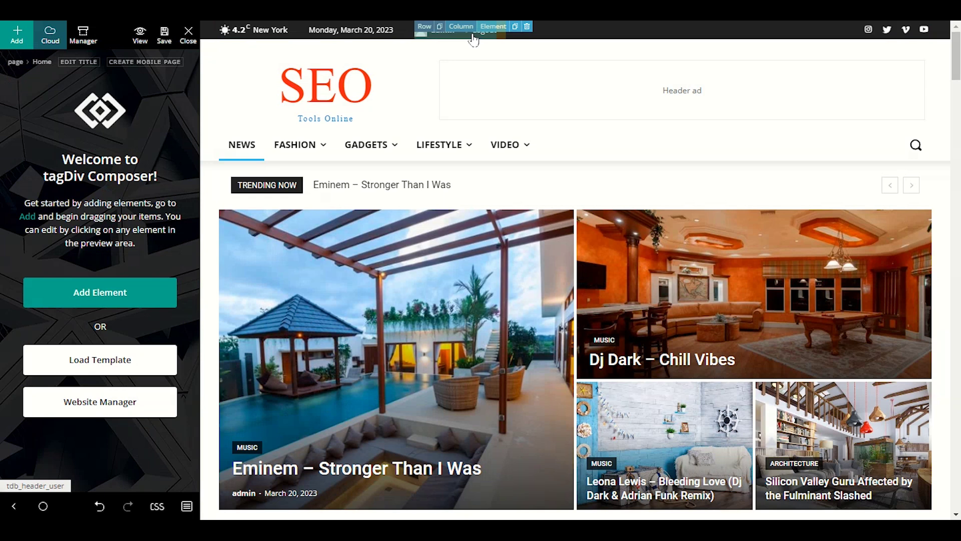
left_click(527, 26)
left_click(466, 242)
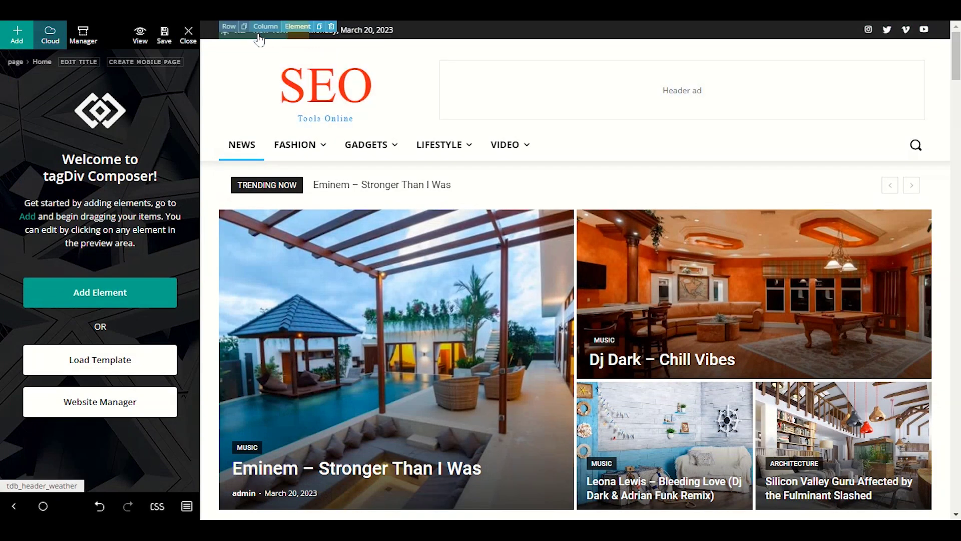
Step: Inspect the top bar's Header weather settings, including its location, and the Header date settings
left_click(259, 40)
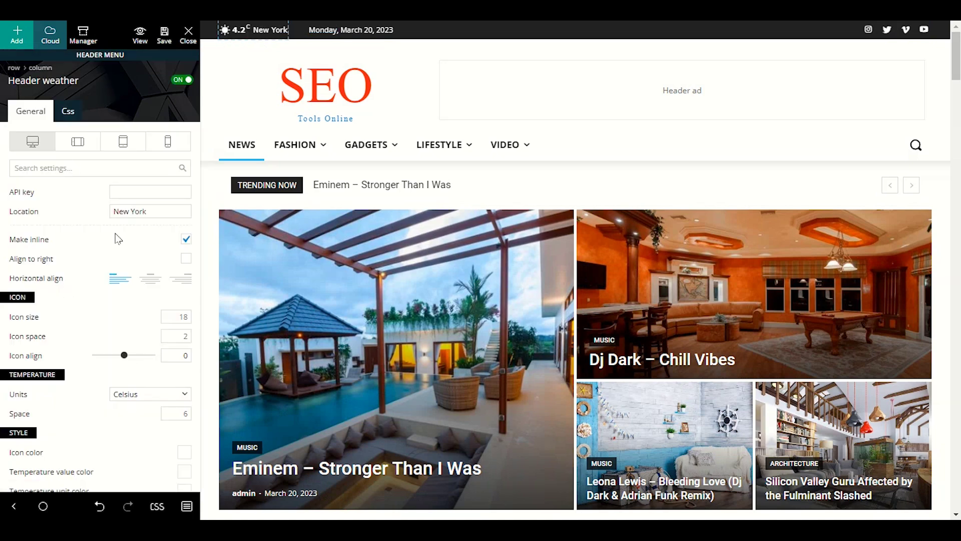
scroll(176, 162, "down", 1)
left_click(175, 169)
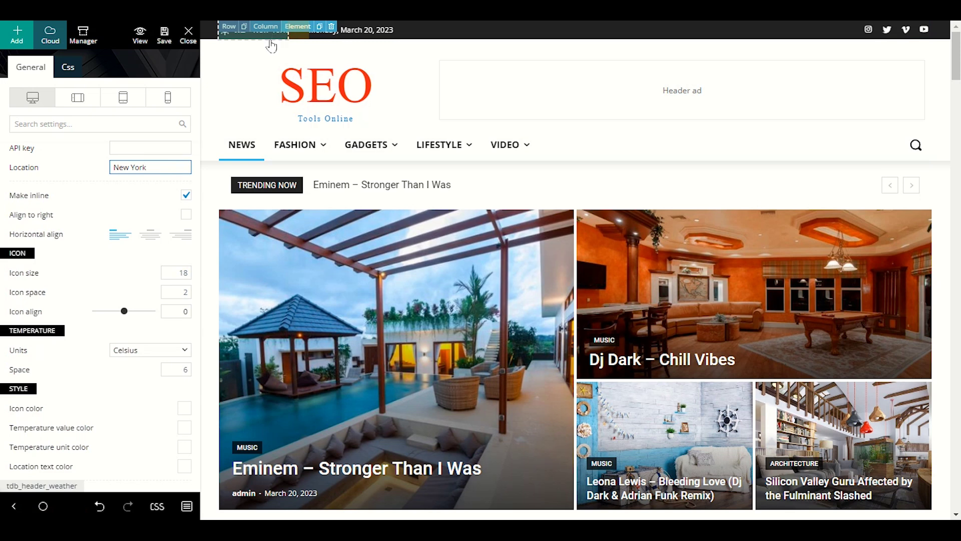
left_click(109, 191)
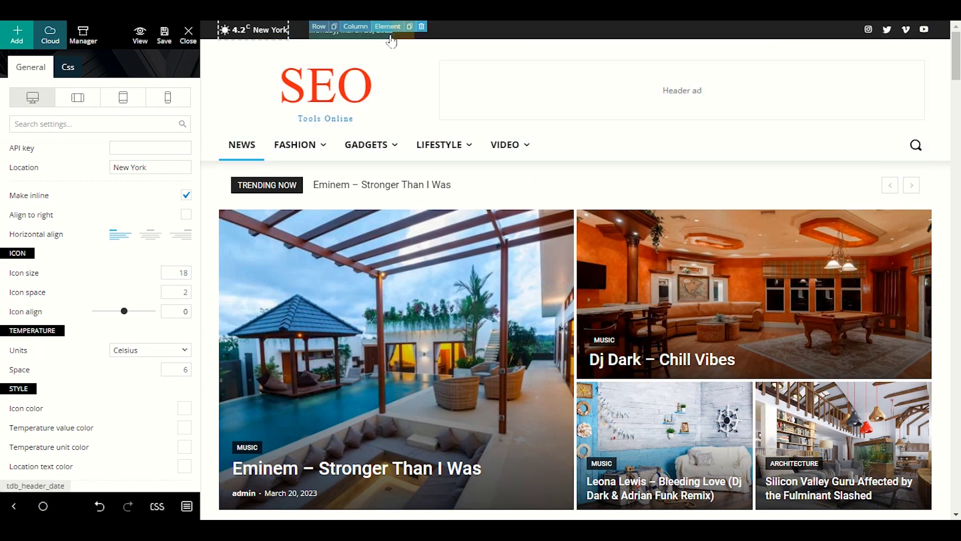
left_click(392, 41)
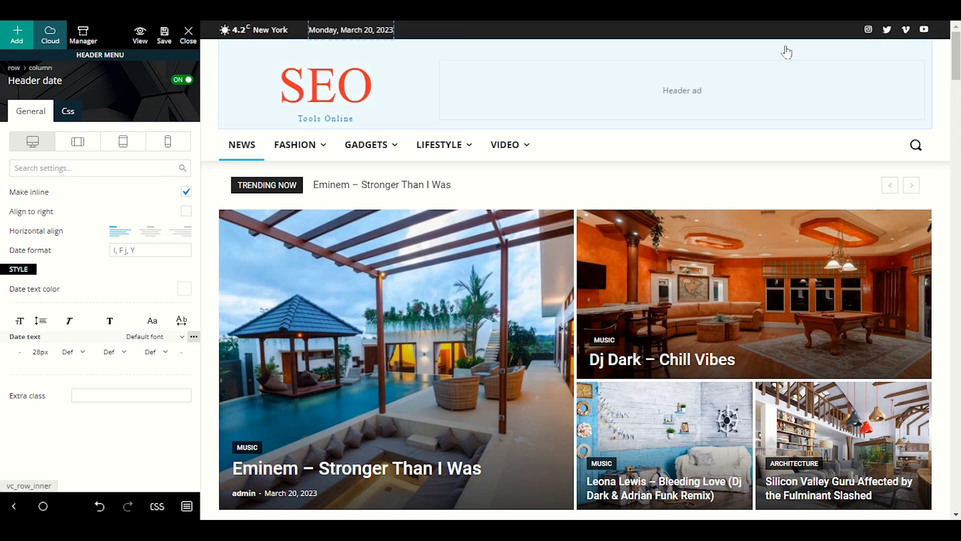
Step: Browse the elements available to add, from header shortcodes through block, big grid and extended shortcodes
left_click(20, 44)
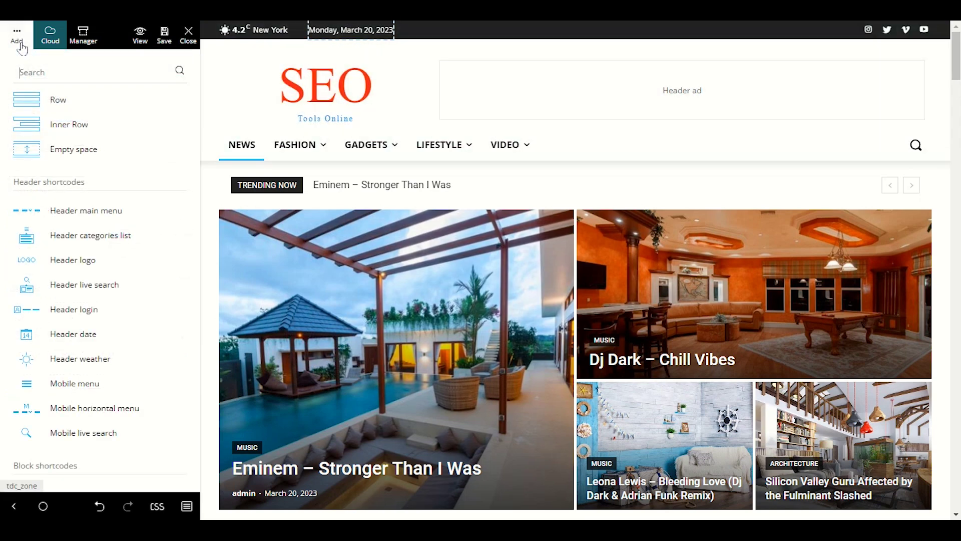
scroll(137, 238, "down", 7)
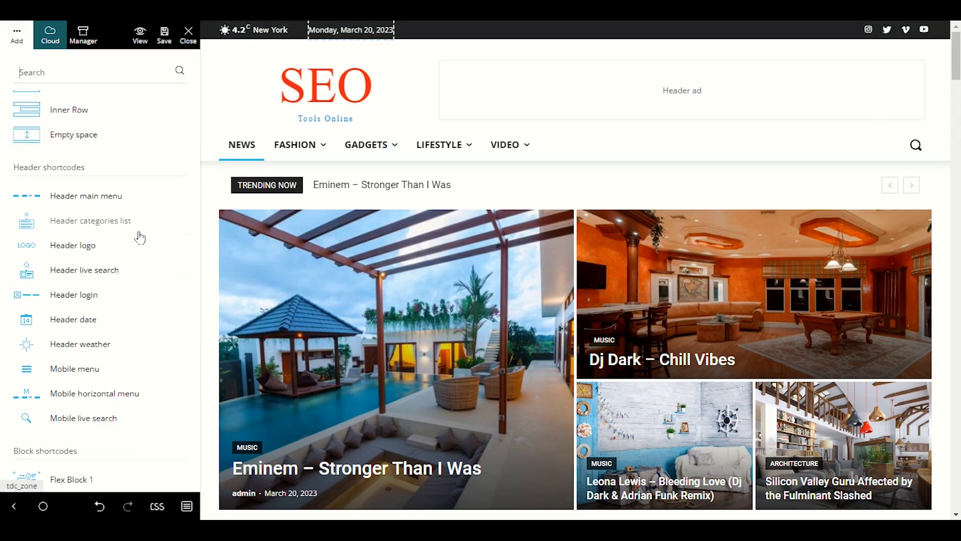
scroll(137, 244, "up", 7)
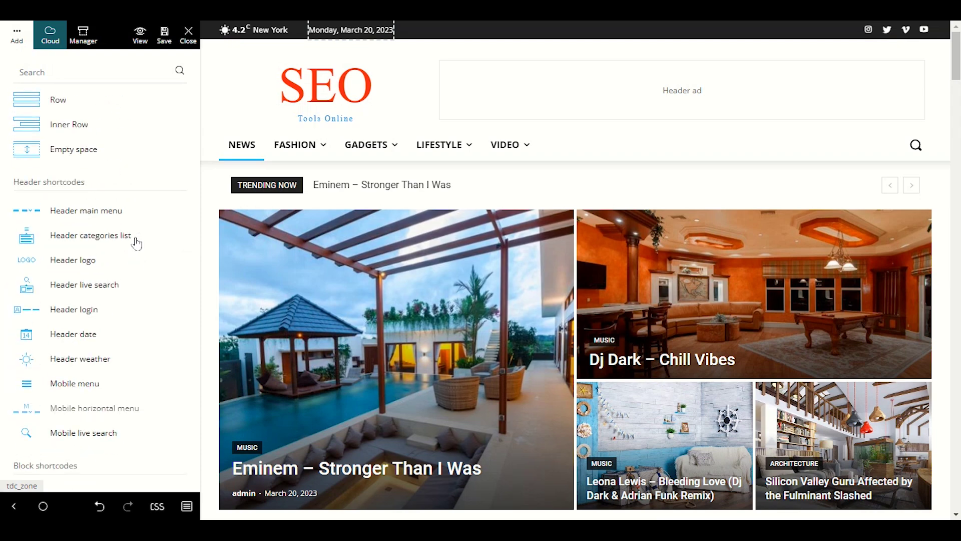
left_click(104, 74)
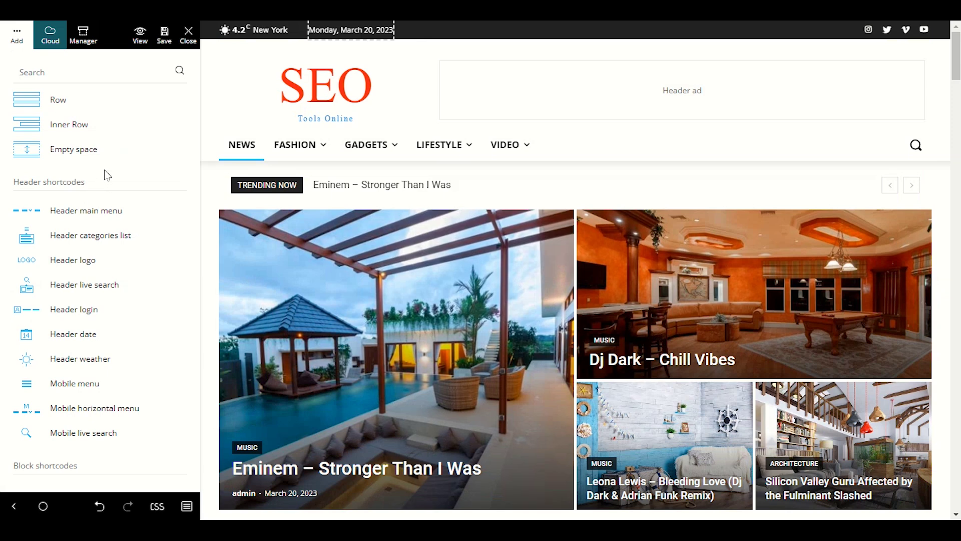
scroll(150, 281, "down", 5)
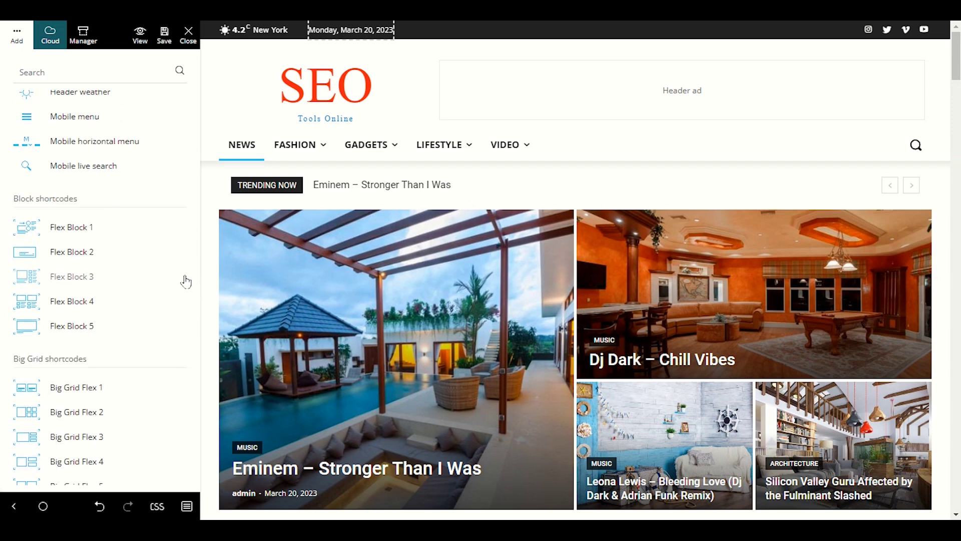
scroll(180, 281, "down", 8)
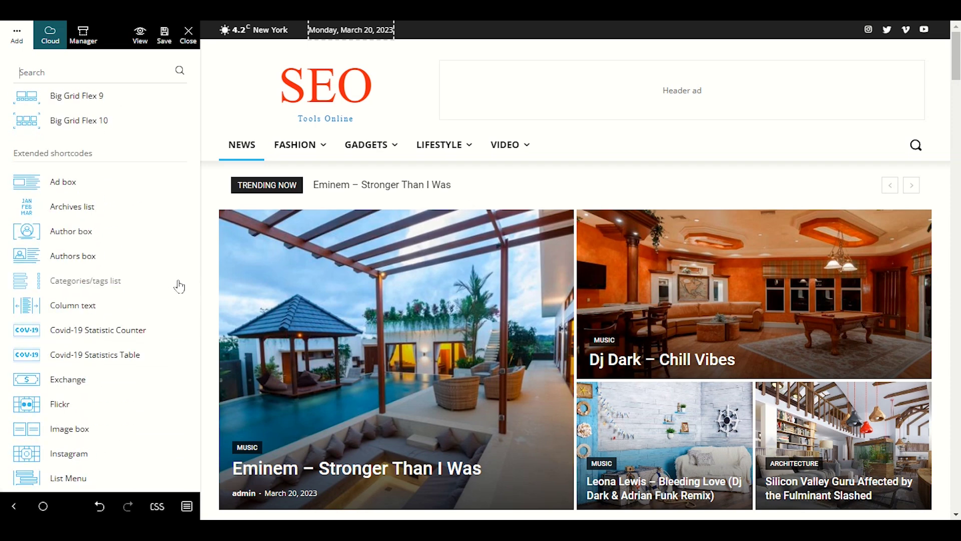
Step: Try a News ticker element in the top bar beside the date, and delete it again
scroll(180, 286, "down", 5)
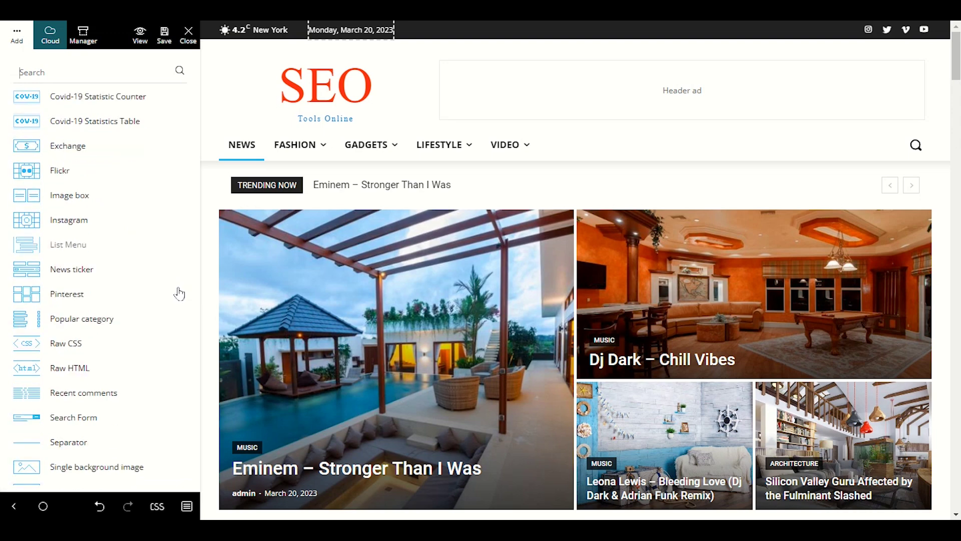
scroll(180, 294, "down", 1)
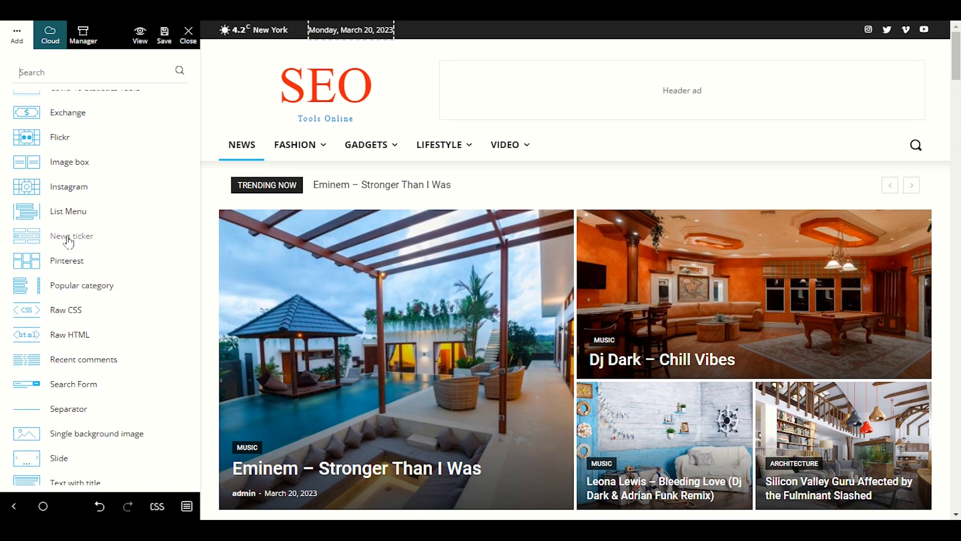
left_click_drag(61, 242, 382, 30)
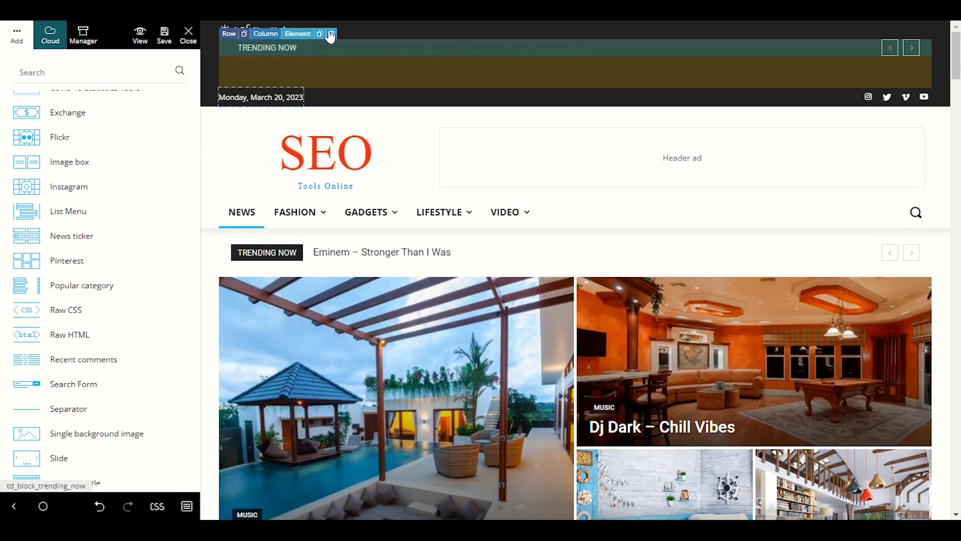
left_click(331, 34)
left_click(469, 247)
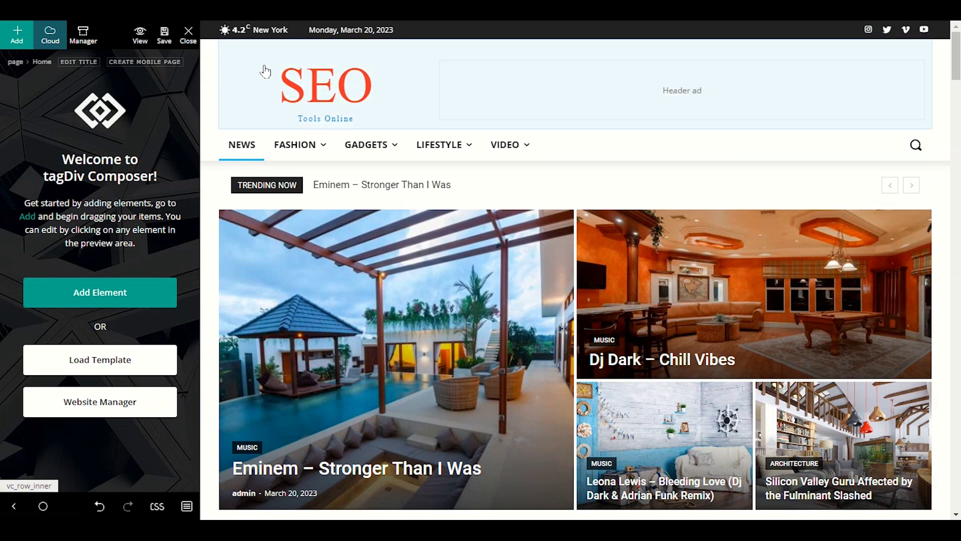
Step: Set the Header main menu element to display the menu named Main menu
left_click(521, 149)
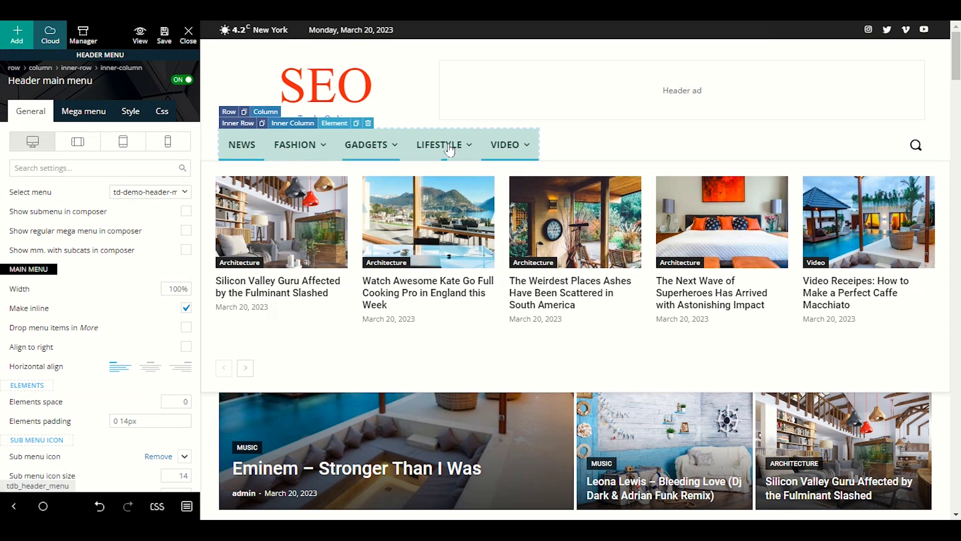
mouse_move(440, 150)
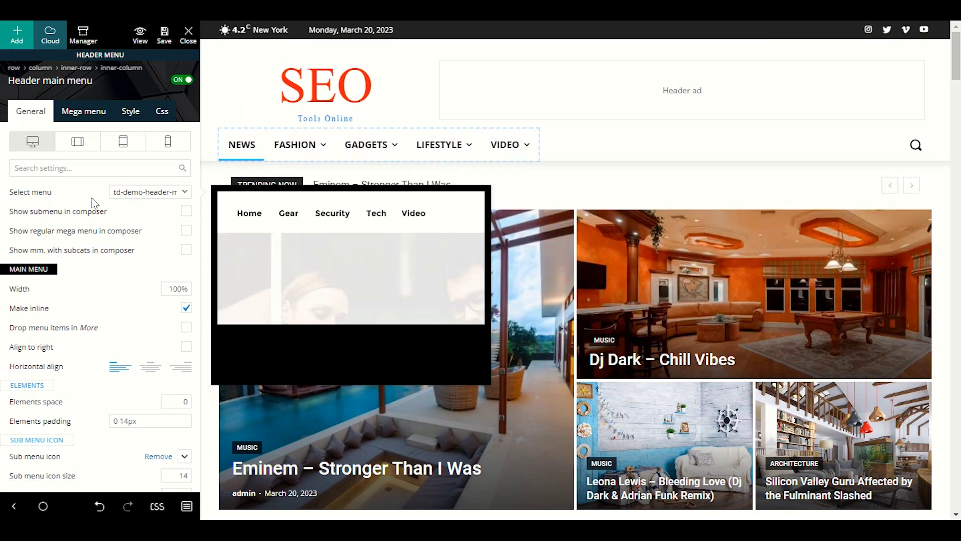
left_click(145, 192)
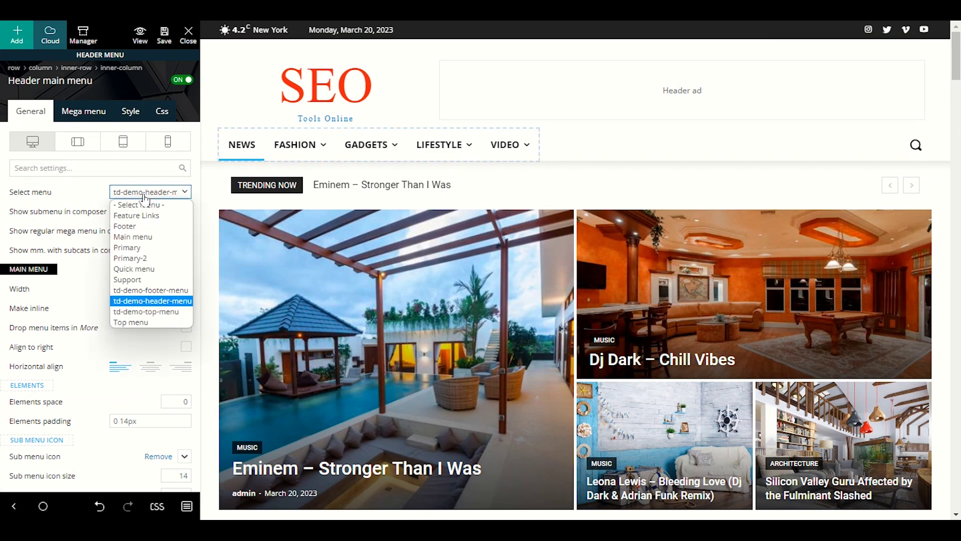
left_click(135, 238)
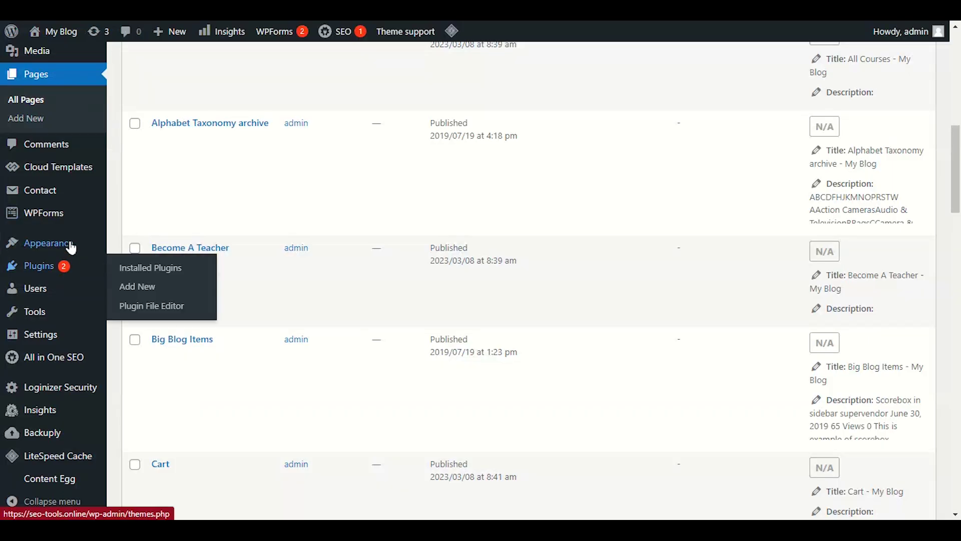
Step: Switch to the WordPress dashboard and open the theme location assignments on the Menus page
mouse_move(71, 245)
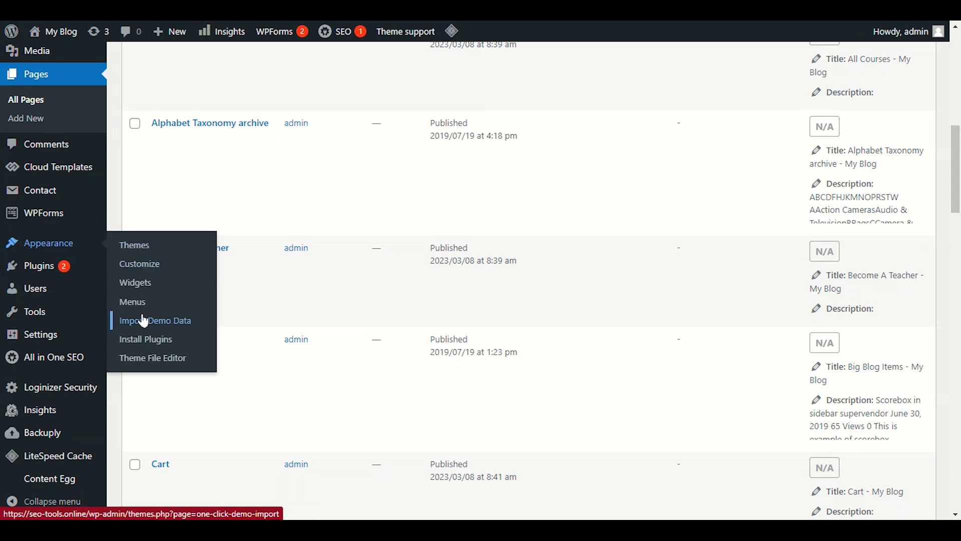
left_click(122, 303)
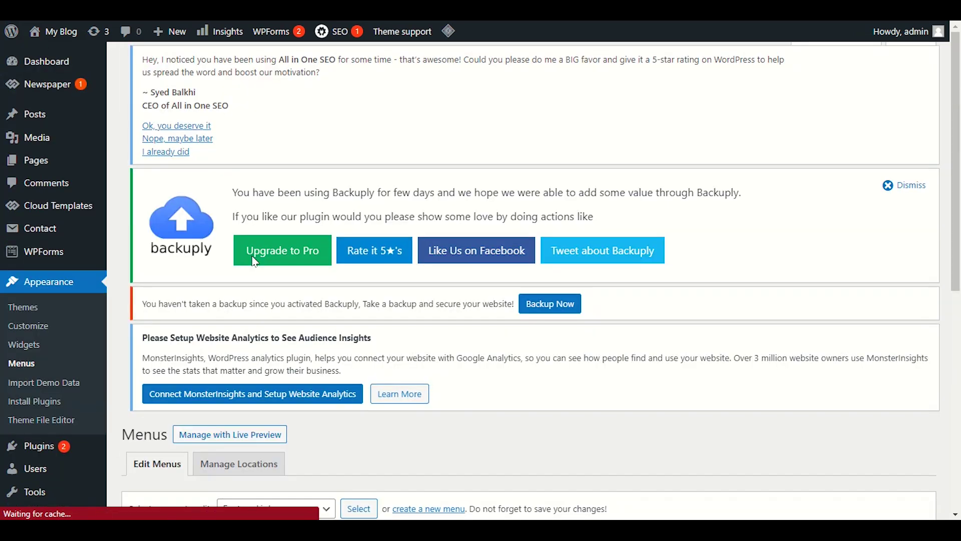
scroll(253, 262, "down", 5)
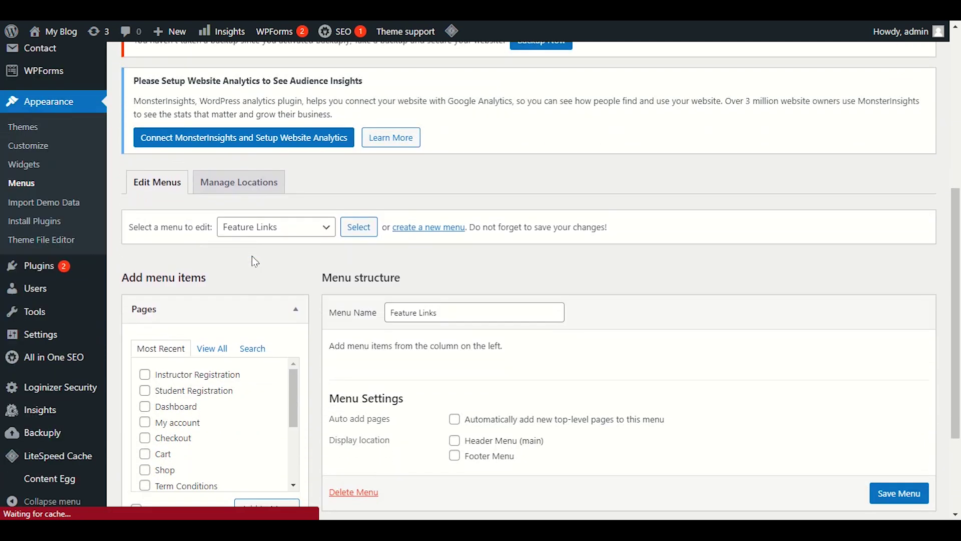
scroll(253, 260, "down", 2)
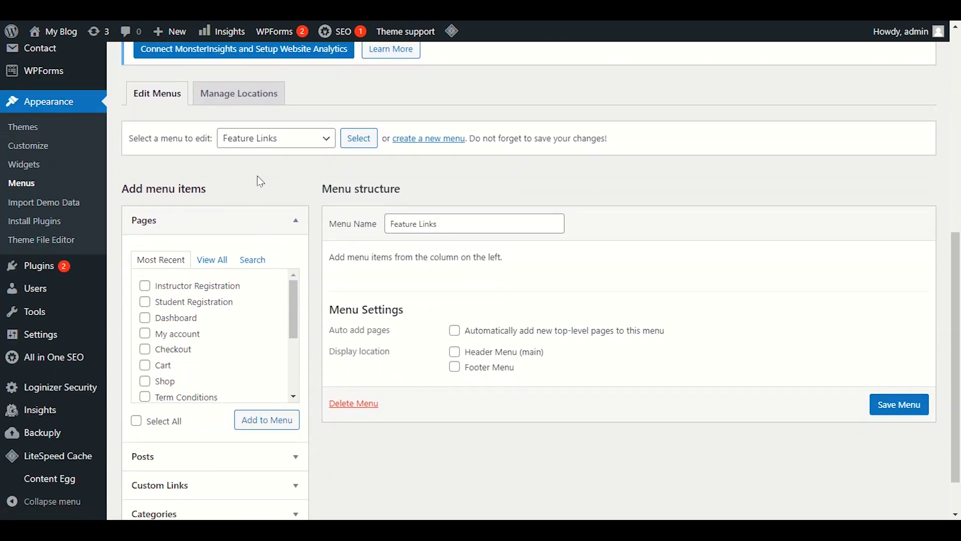
left_click(230, 103)
scroll(245, 146, "up", 1)
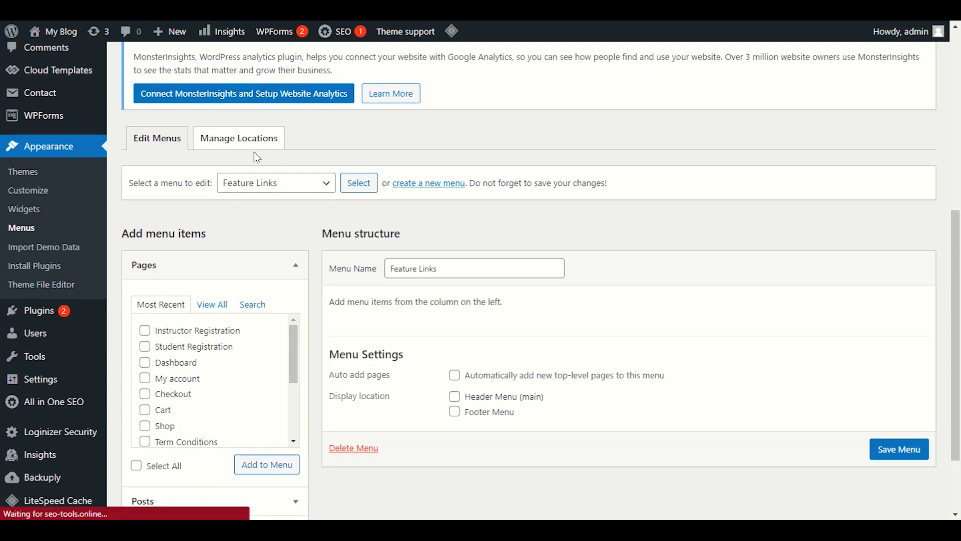
scroll(249, 152, "down", 4)
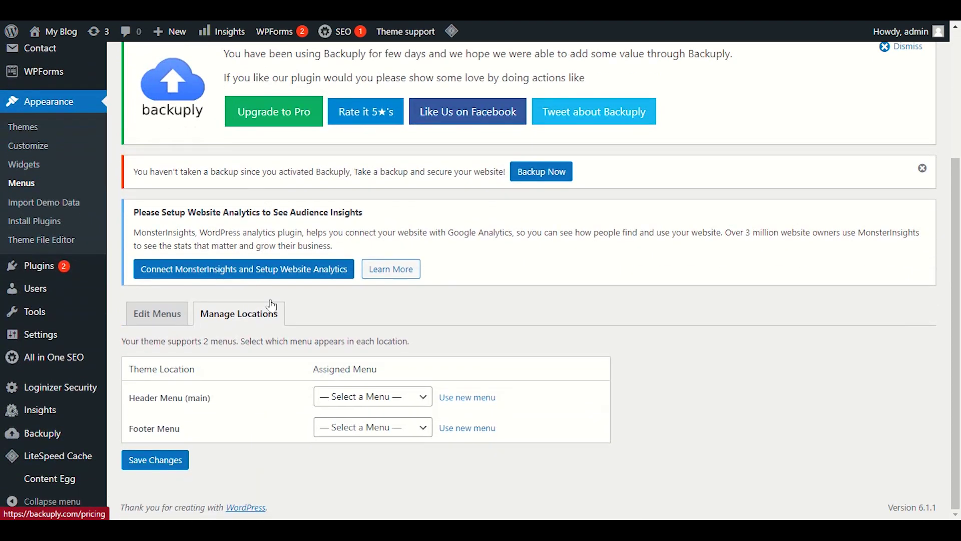
Step: Assign td-demo-header-menu to the Header Menu (main) location and Footer to the Footer Menu location, and save the changes
left_click(383, 399)
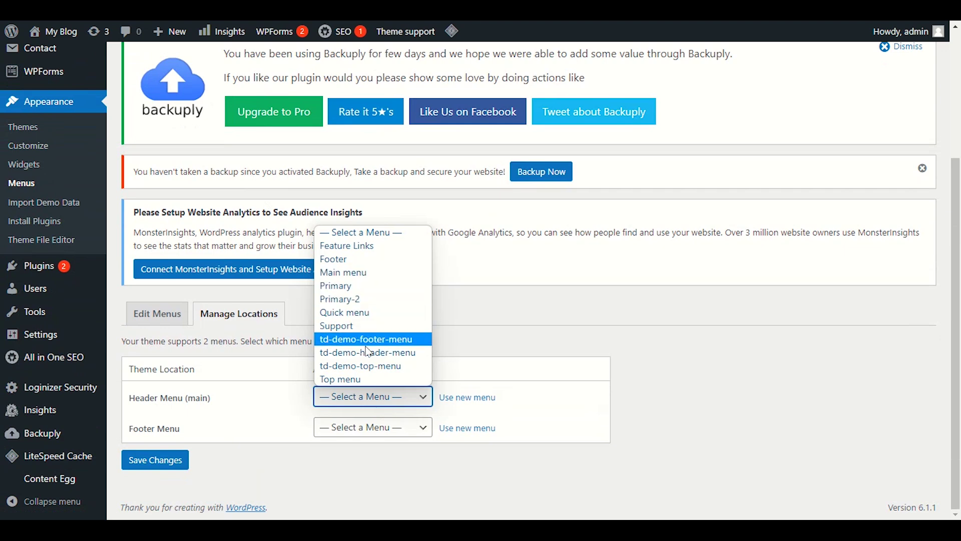
left_click(321, 355)
left_click(329, 437)
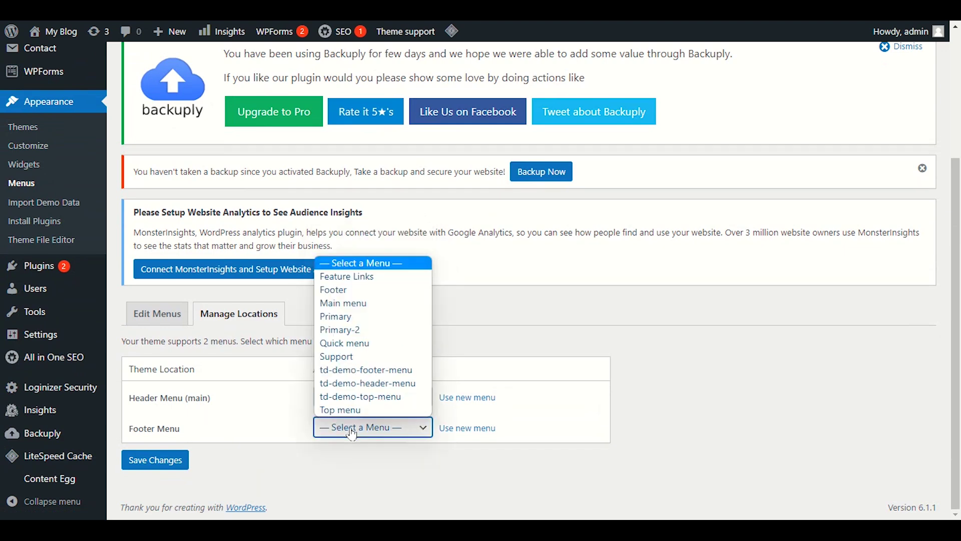
left_click(374, 289)
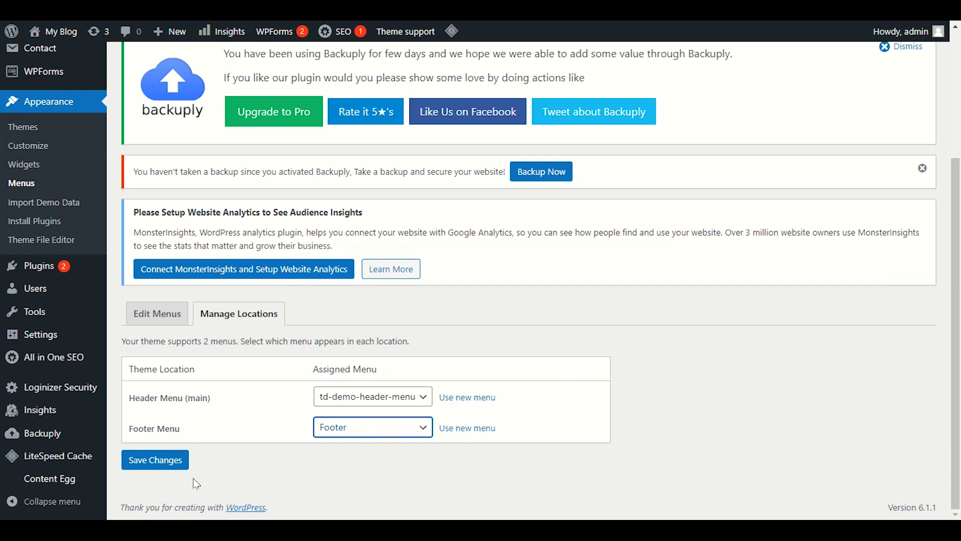
left_click(155, 459)
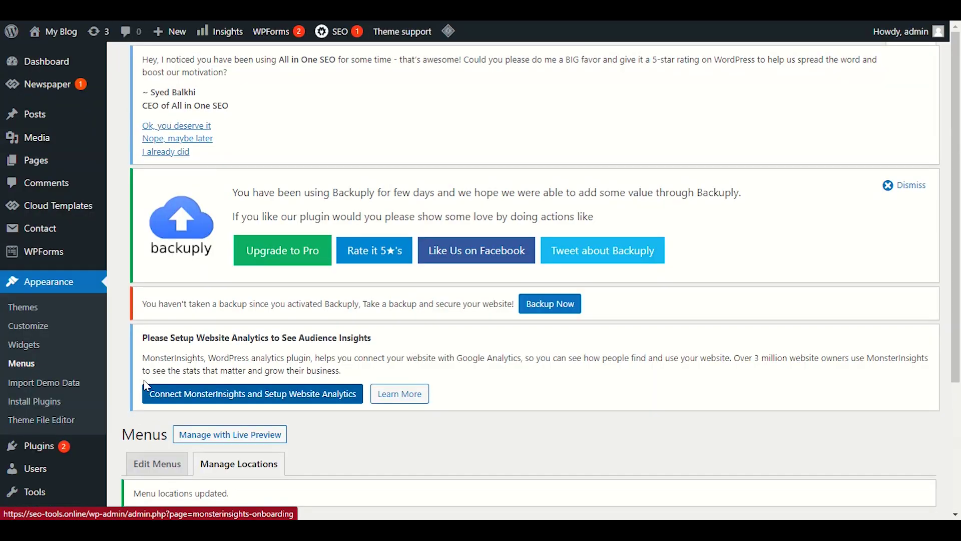
Step: Create a new menu named Test Menu with Header Menu (main) as its display location
scroll(167, 370, "down", 3)
left_click(157, 353)
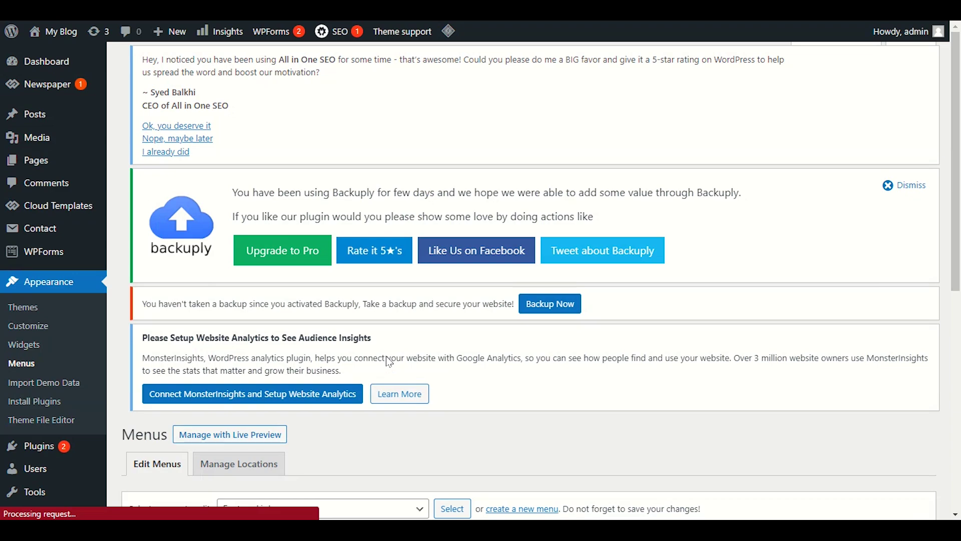
scroll(389, 360, "down", 3)
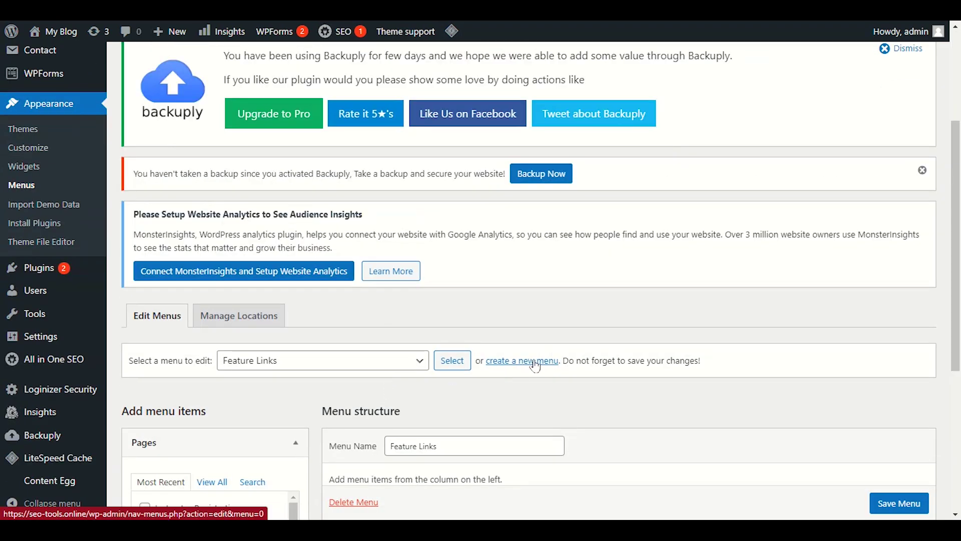
scroll(527, 365, "down", 3)
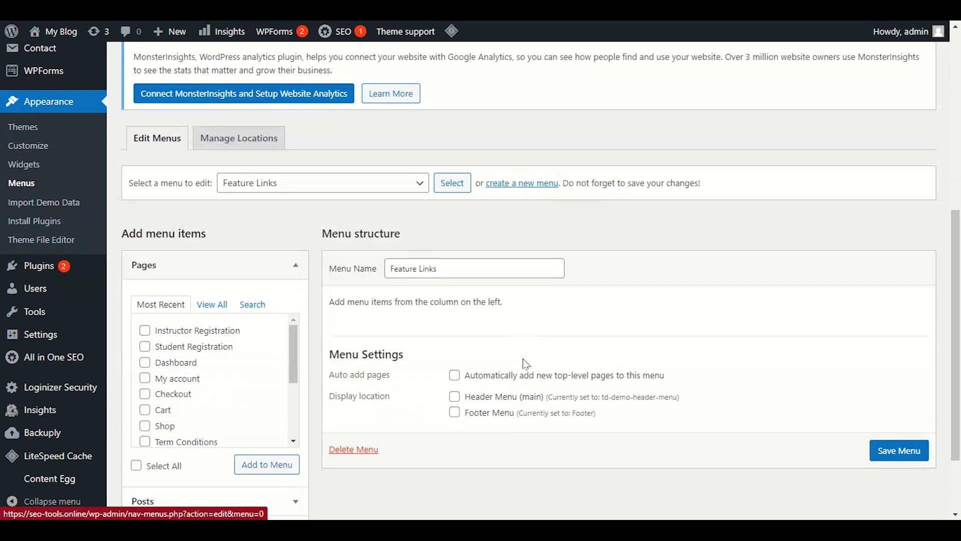
left_click(527, 189)
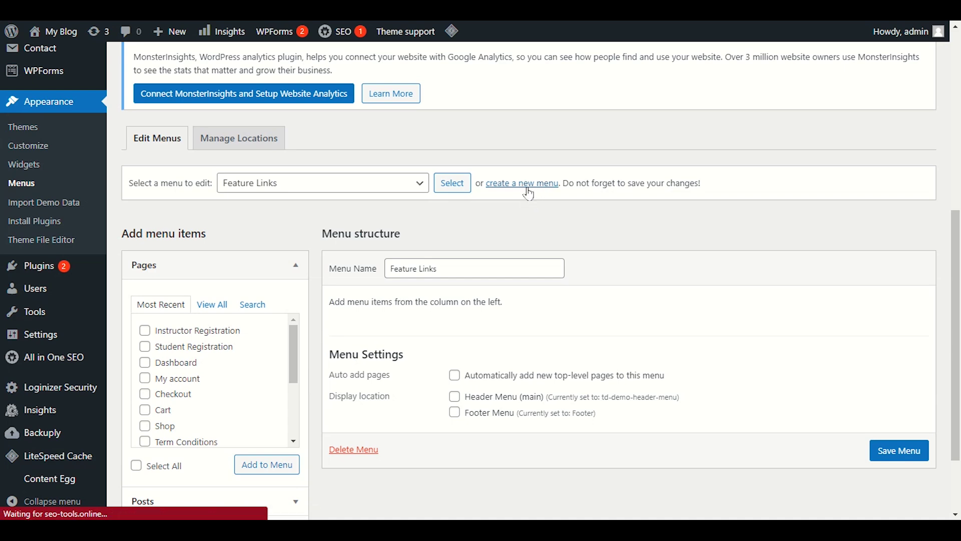
scroll(316, 320, "down", 2)
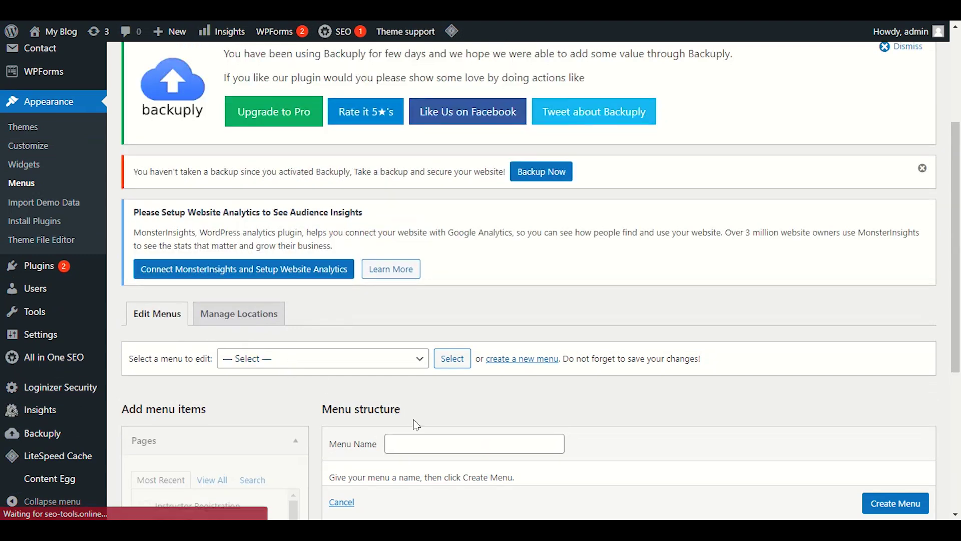
scroll(457, 298, "down", 3)
left_click(462, 269)
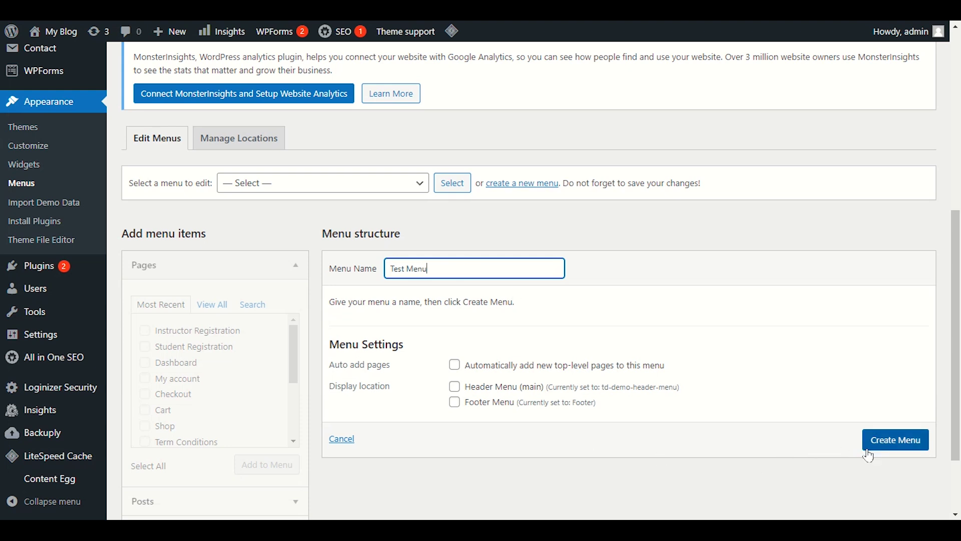
left_click(454, 387)
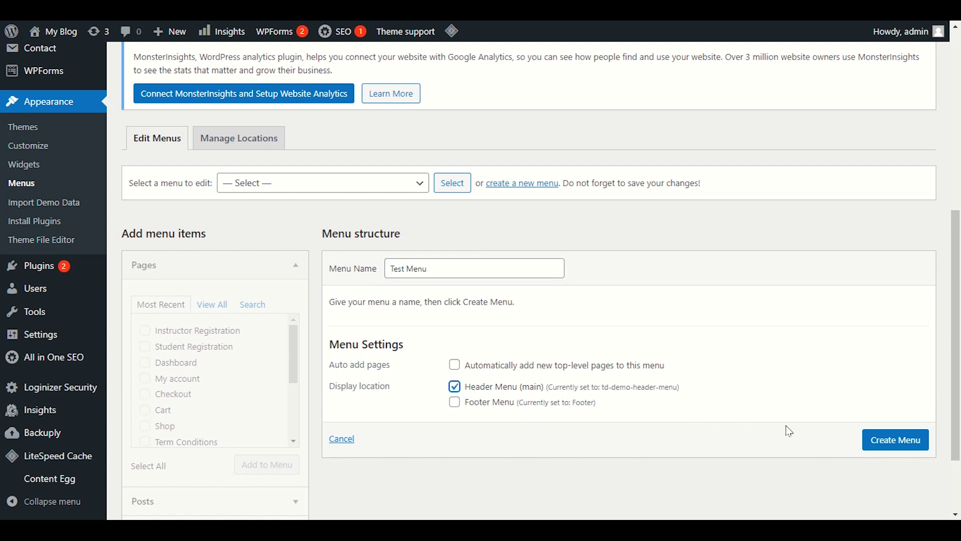
left_click(871, 439)
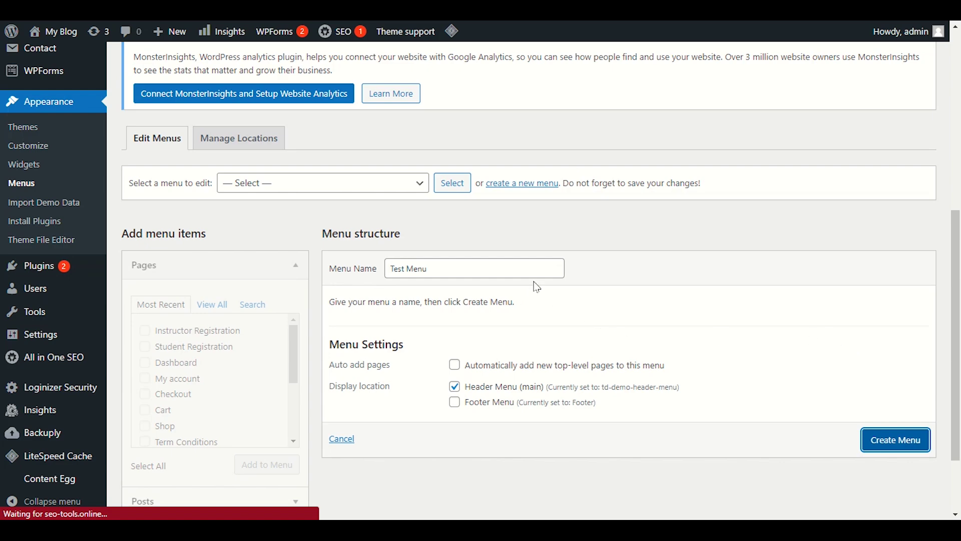
Step: Add categories including Design, Education, Fashion, Featured, Gadgets, Graduation and Health & Fitness to Test Menu
scroll(537, 280, "down", 8)
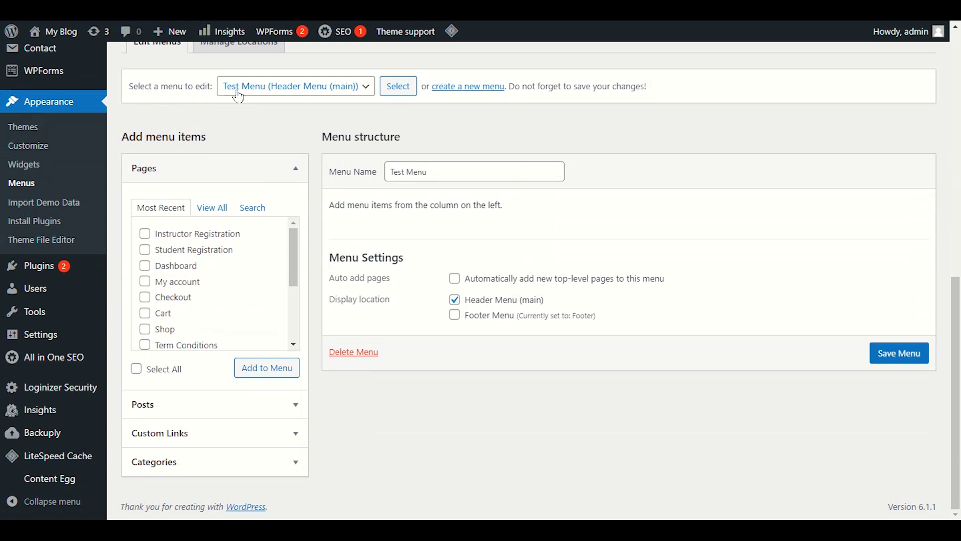
left_click(225, 461)
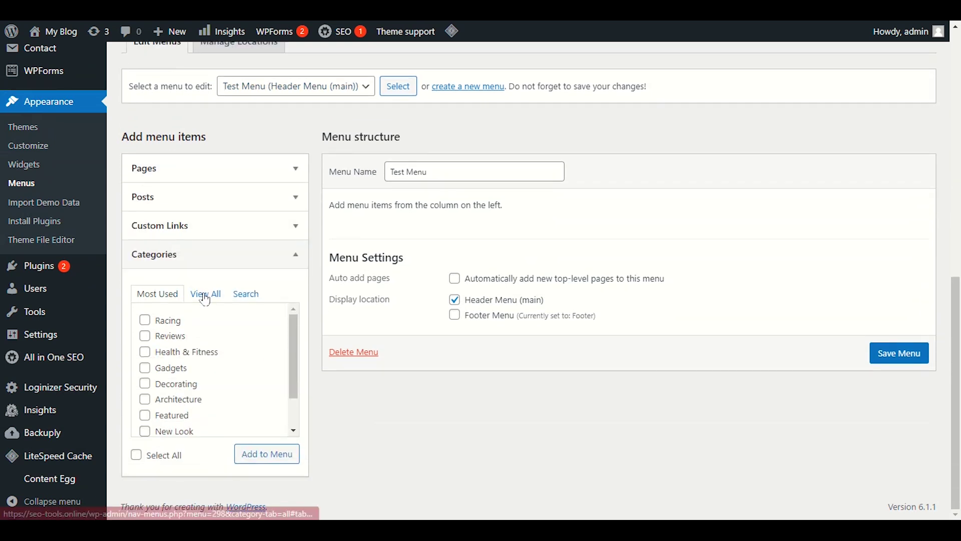
left_click(205, 292)
scroll(169, 359, "down", 1)
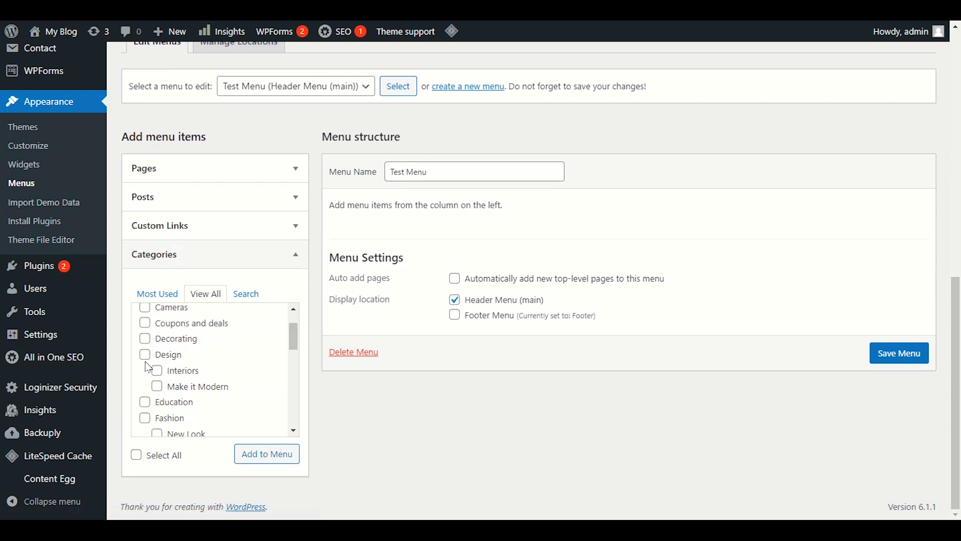
left_click(144, 418)
scroll(143, 381, "down", 5)
left_click(145, 320)
left_click(144, 351)
left_click(145, 367)
left_click(144, 383)
left_click(236, 454)
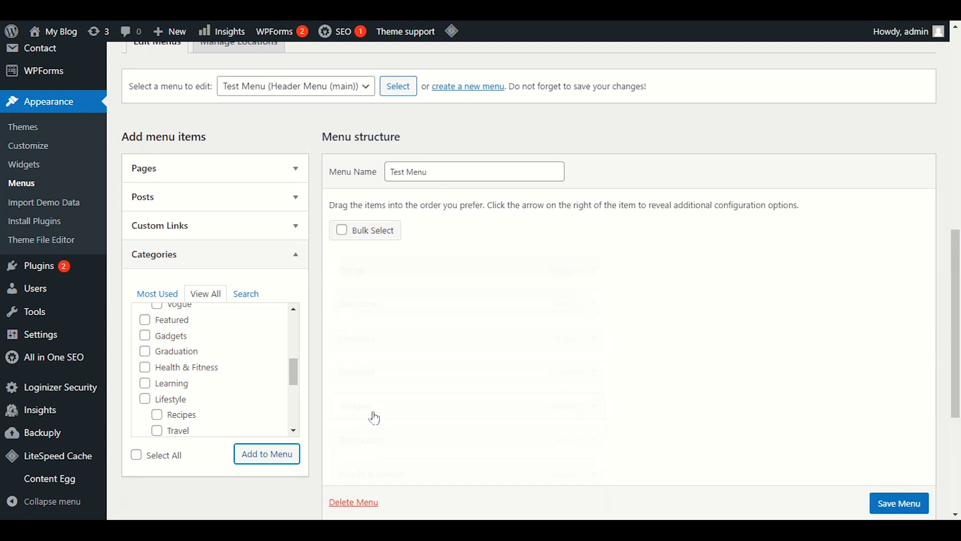
Step: Nest Education as a sub item under Design in Test Menu, and save the menu
left_click_drag(361, 311, 384, 311)
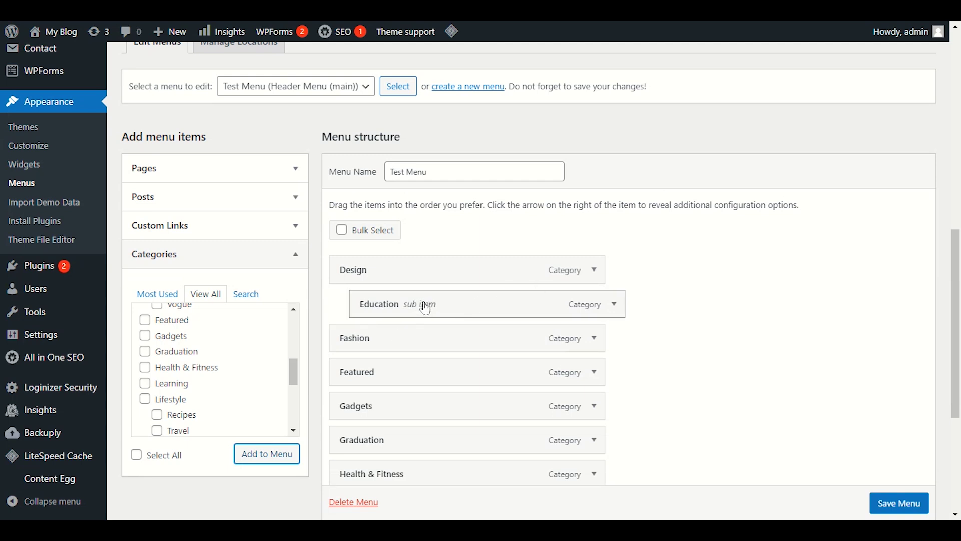
left_click(865, 502)
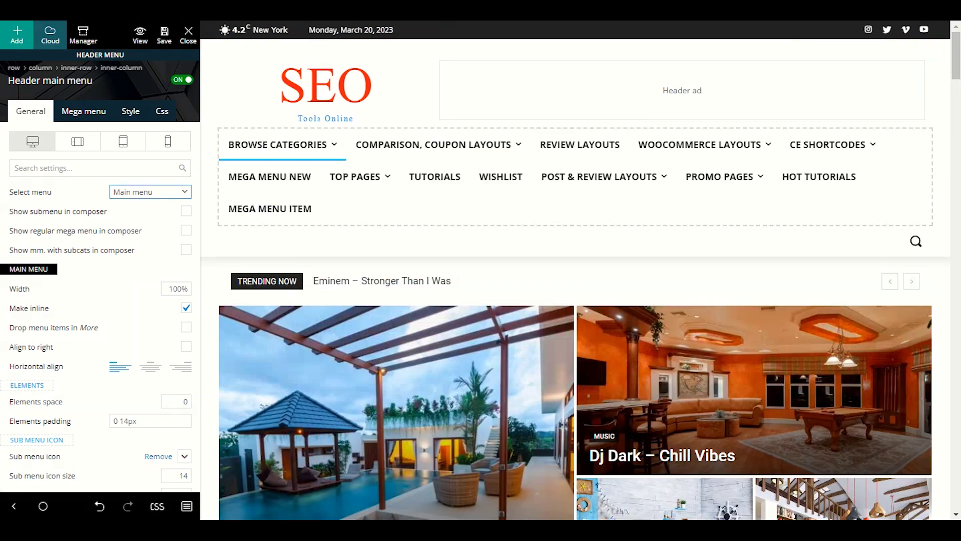
Step: Return to tagDiv Composer, save the header changes and reload the page to refresh the available menus
left_click(126, 195)
left_click(96, 181)
right_click(98, 185)
left_click(110, 223)
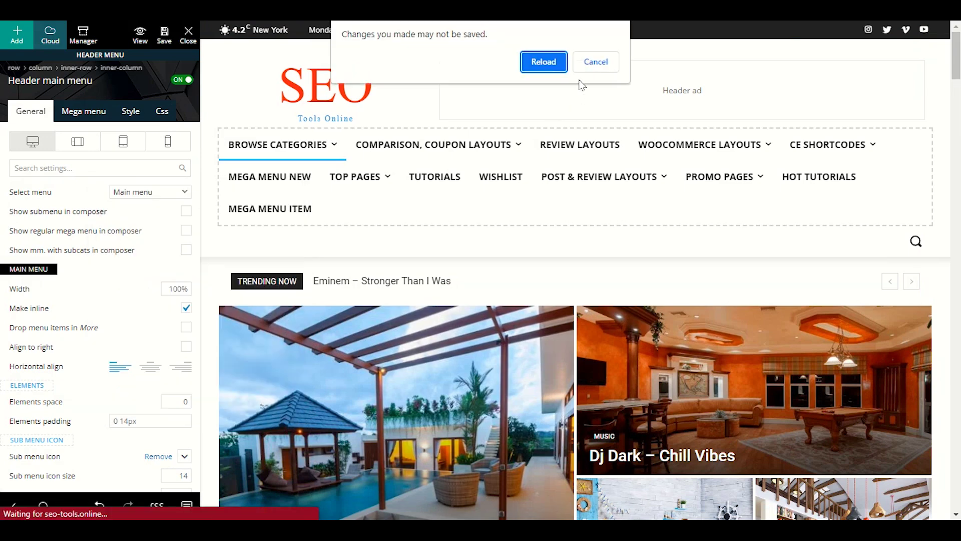
left_click(594, 61)
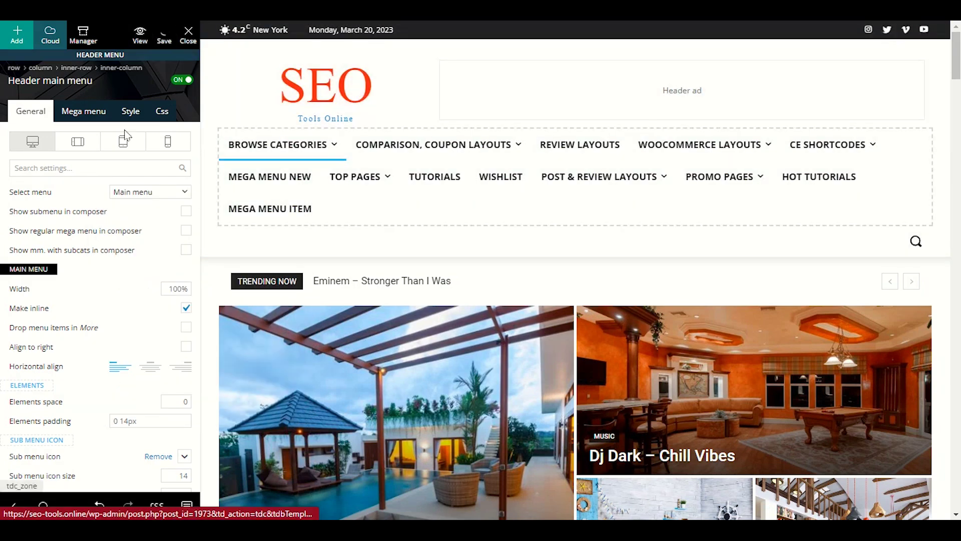
right_click(93, 185)
left_click(107, 225)
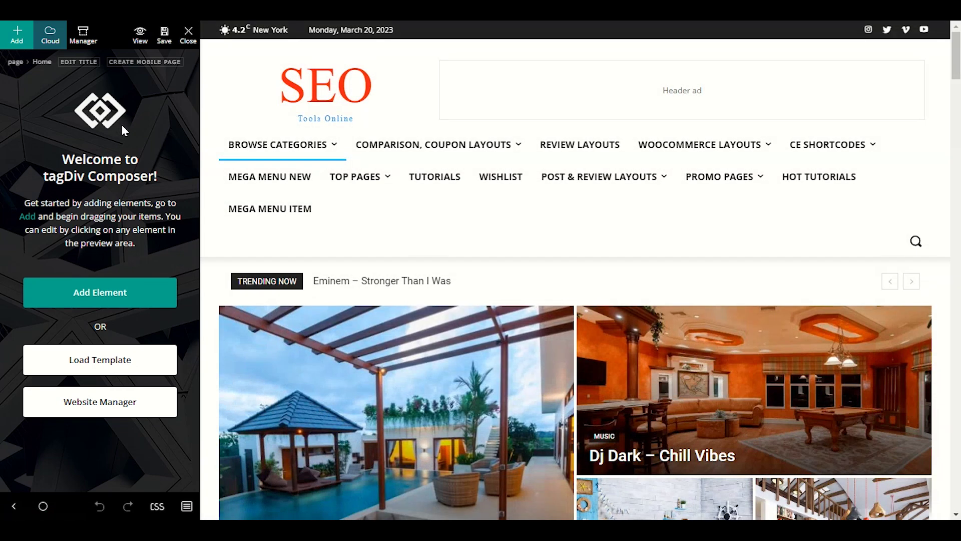
Step: Assign Test Menu to the header main menu element and check its dropdown under Design
left_click(384, 152)
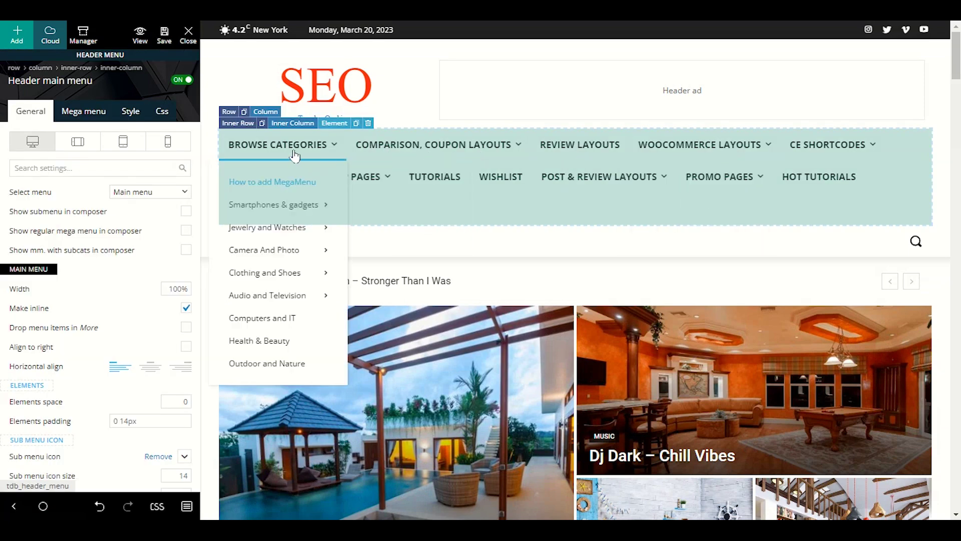
left_click(133, 193)
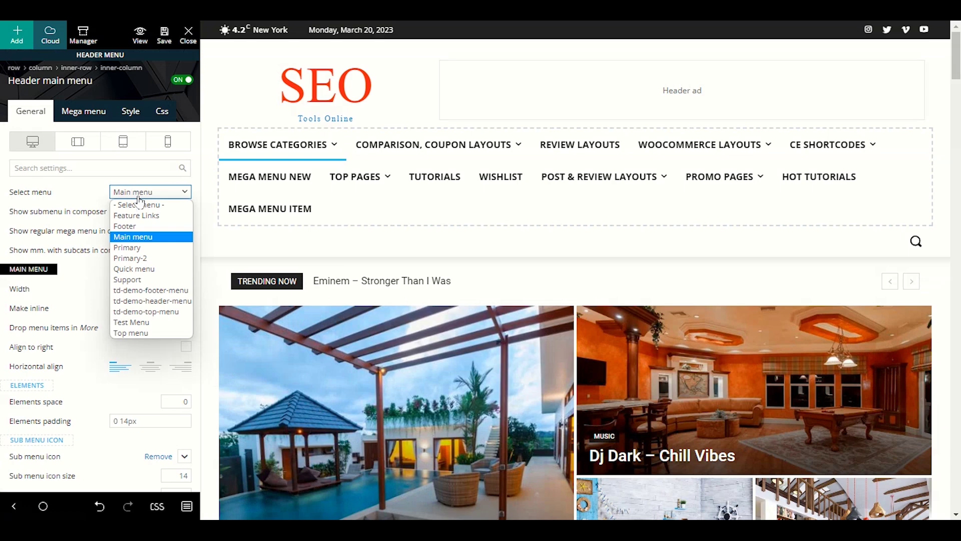
left_click(142, 325)
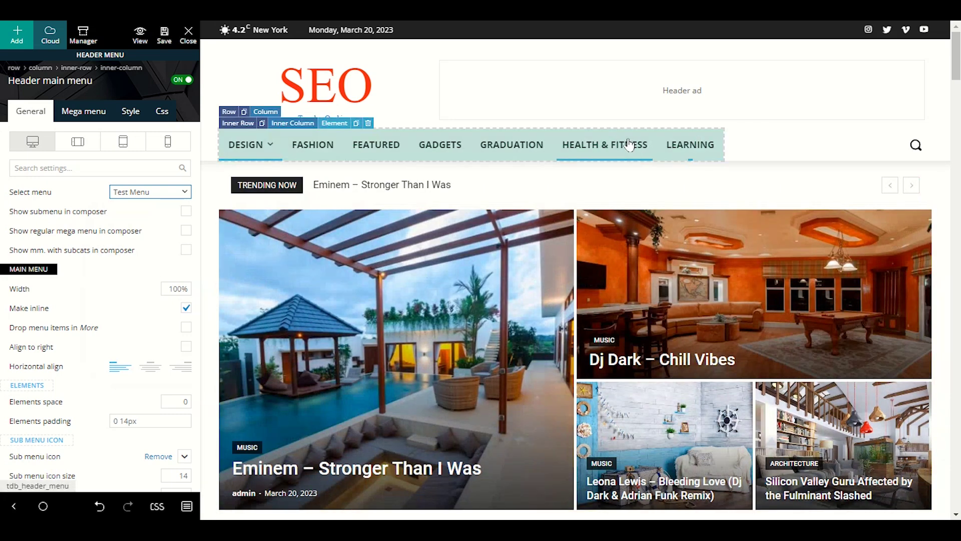
mouse_move(273, 157)
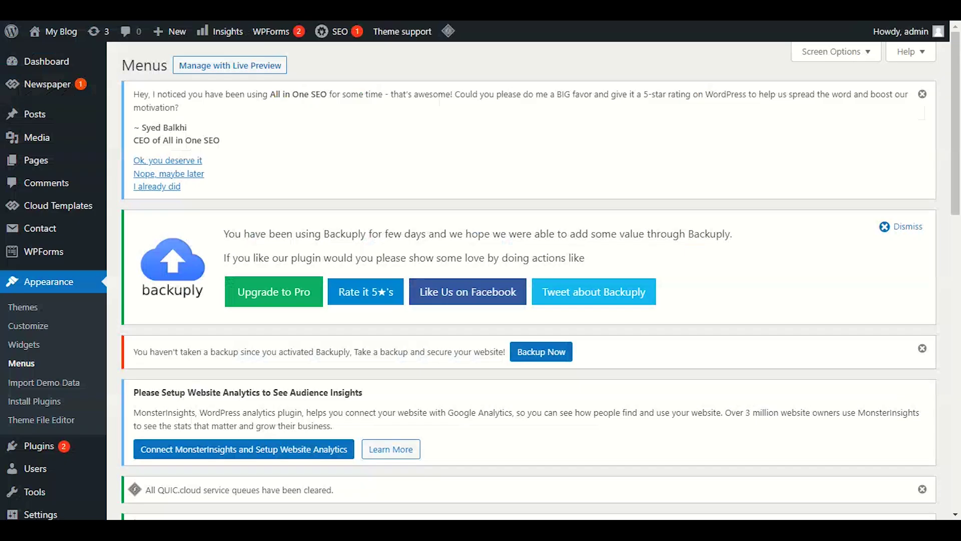
Step: Move Featured to the start of Test Menu with Education nested under it as a sub item, and save the menu
scroll(448, 270, "down", 5)
scroll(448, 270, "down", 8)
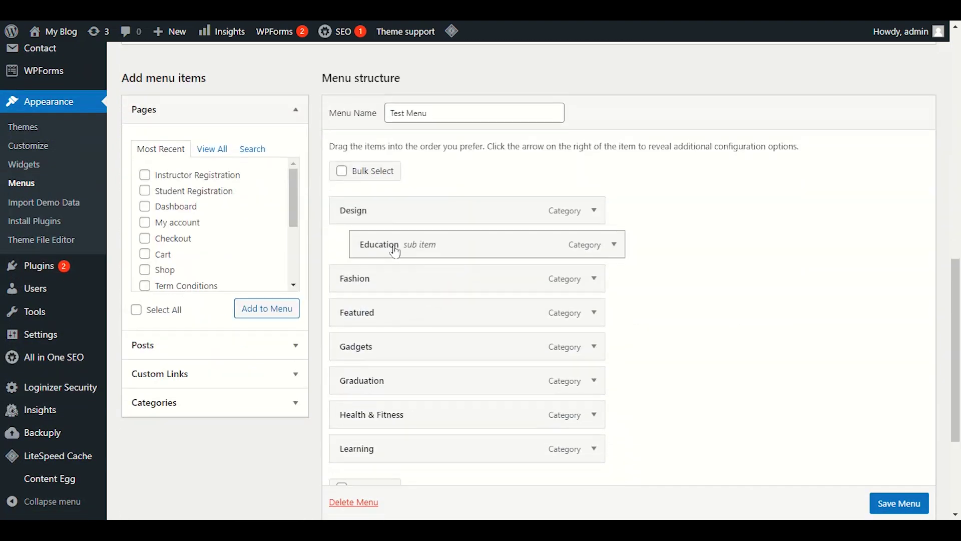
left_click_drag(378, 246, 381, 249)
left_click_drag(407, 249, 413, 249)
left_click_drag(401, 314, 399, 199)
left_click_drag(447, 257, 443, 240)
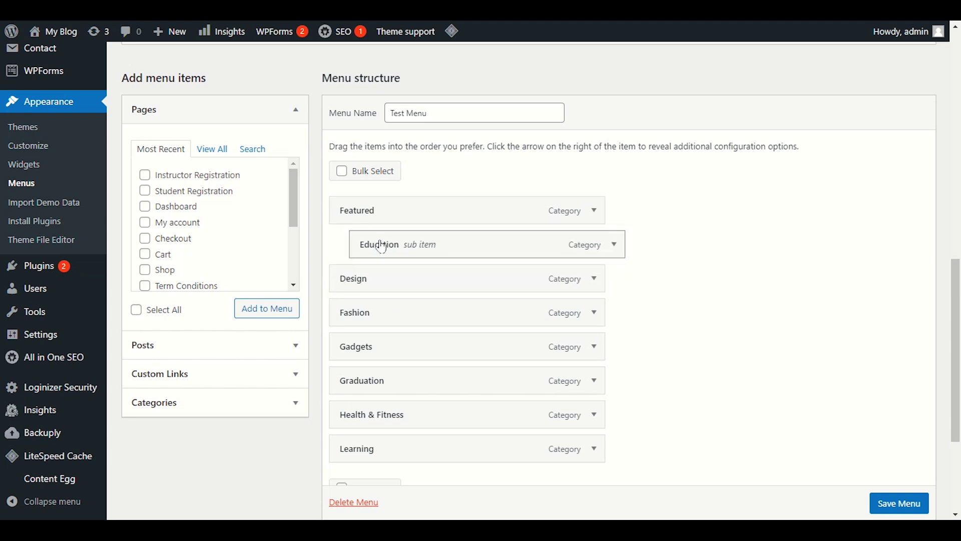
left_click(876, 502)
scroll(876, 502, "down", 1)
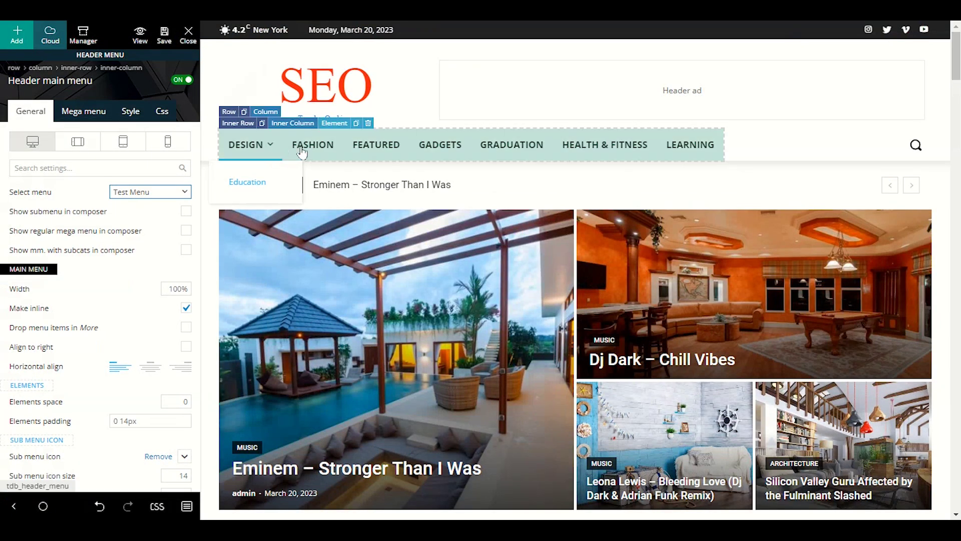
Step: Reload the tagDiv Composer page and assign Test Menu to the header main menu element
key("F5")
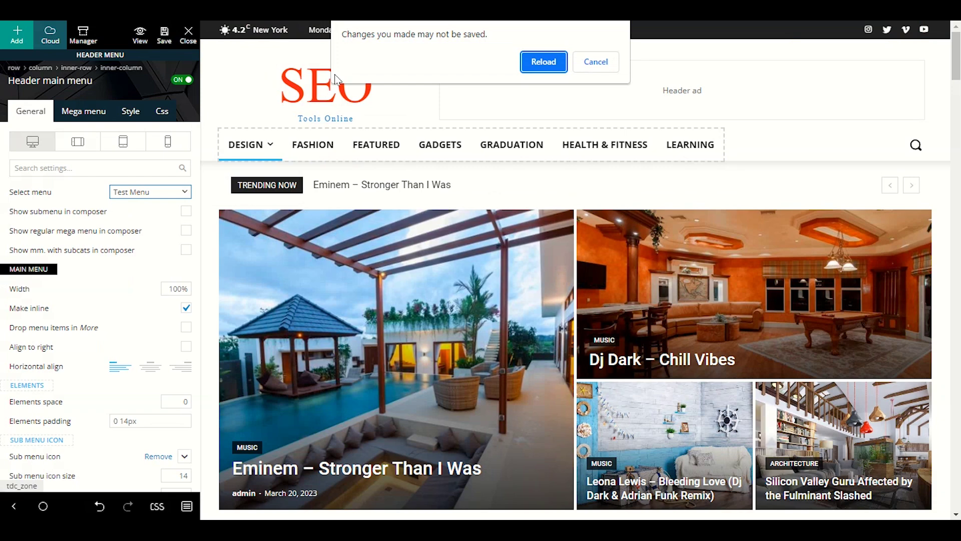
left_click(546, 62)
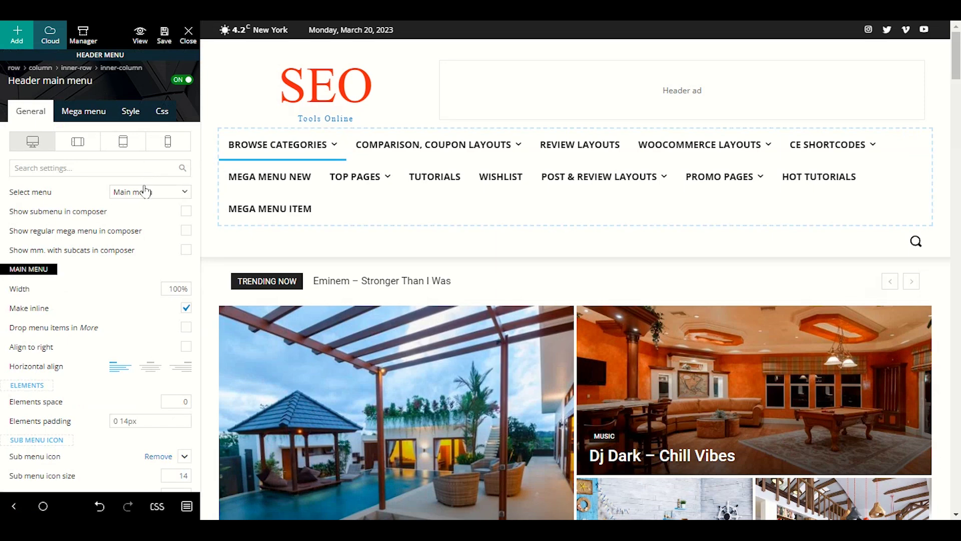
left_click(145, 190)
left_click(154, 331)
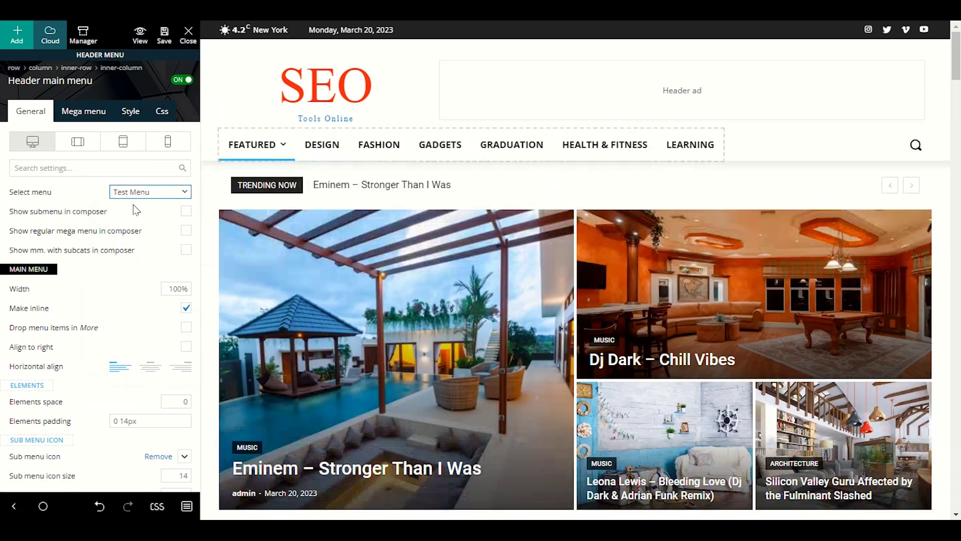
mouse_move(265, 158)
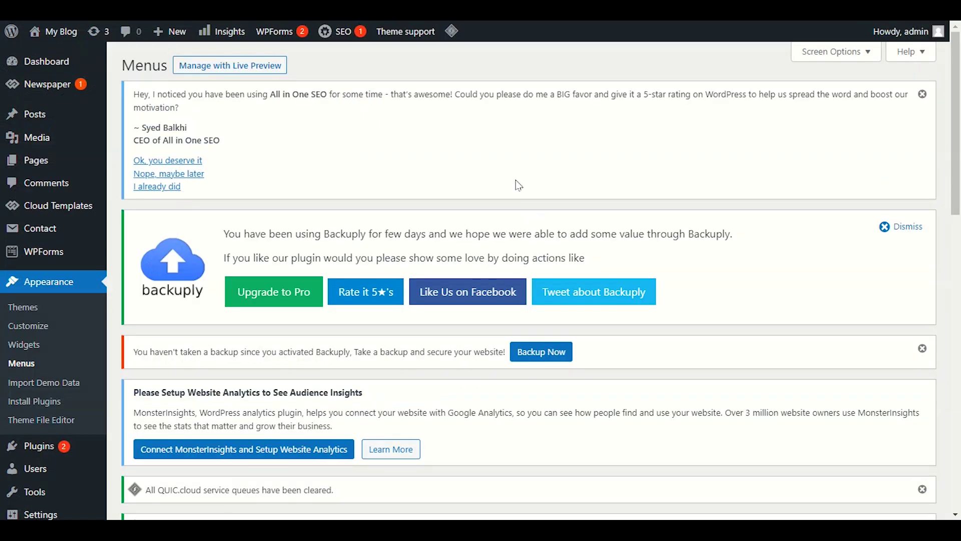
Step: In the WordPress menu structure, nest Fashion under Design, Graduation under Gadgets and Learning under Health & Fitness as sub items
scroll(534, 258, "down", 3)
scroll(535, 258, "down", 8)
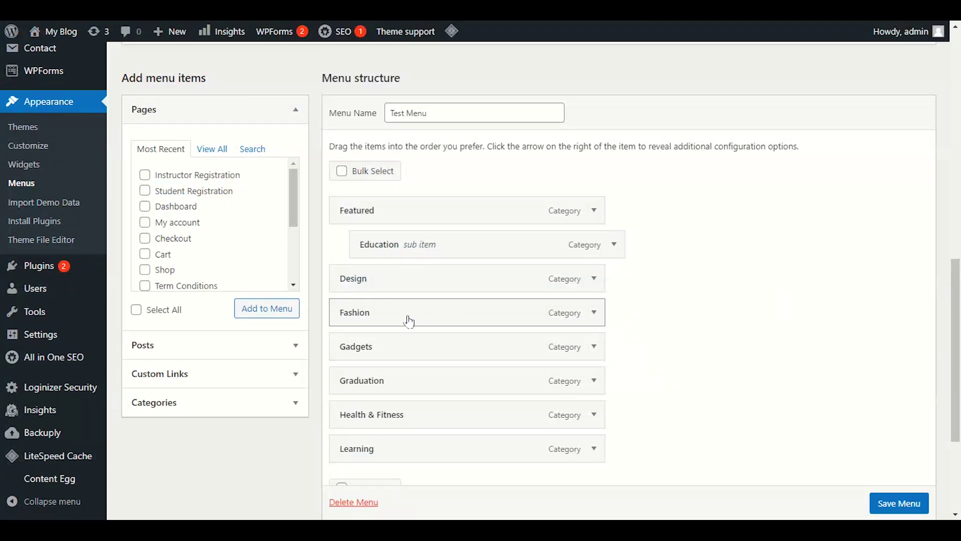
left_click_drag(408, 320, 435, 318)
left_click_drag(427, 381, 439, 383)
left_click_drag(419, 453, 441, 447)
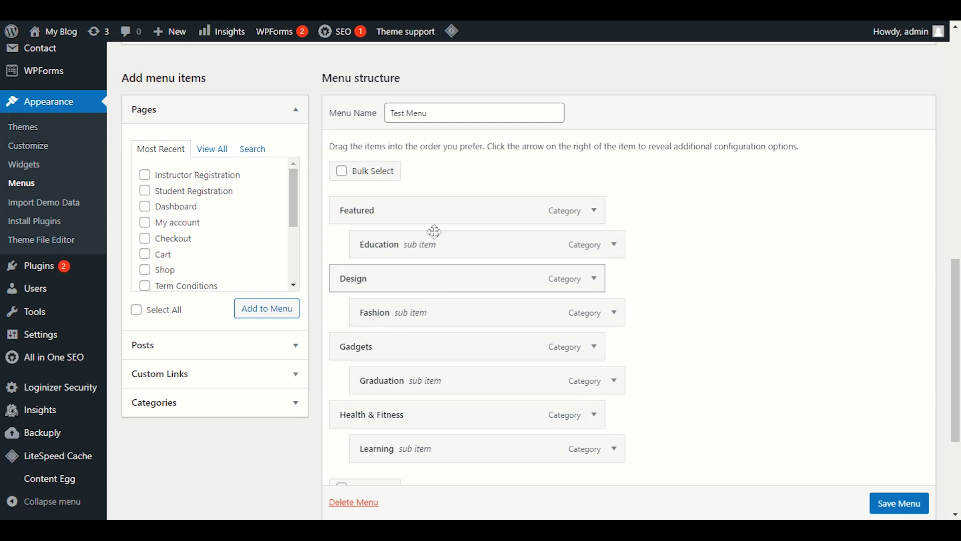
Step: Add the categories Design, Interiors and Make it Modern to Test Menu
scroll(438, 331, "down", 2)
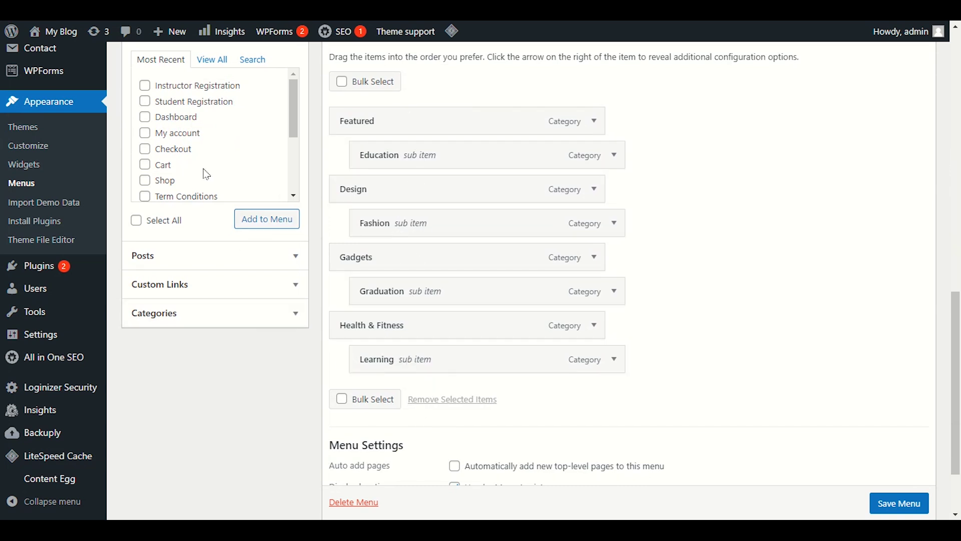
left_click(216, 314)
scroll(214, 129, "down", 1)
left_click(205, 102)
scroll(195, 203, "down", 1)
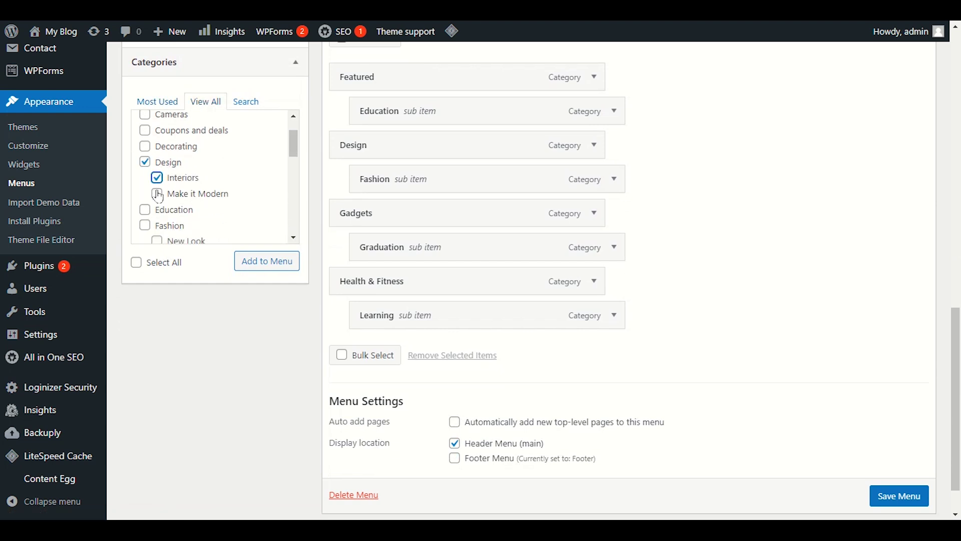
left_click(253, 260)
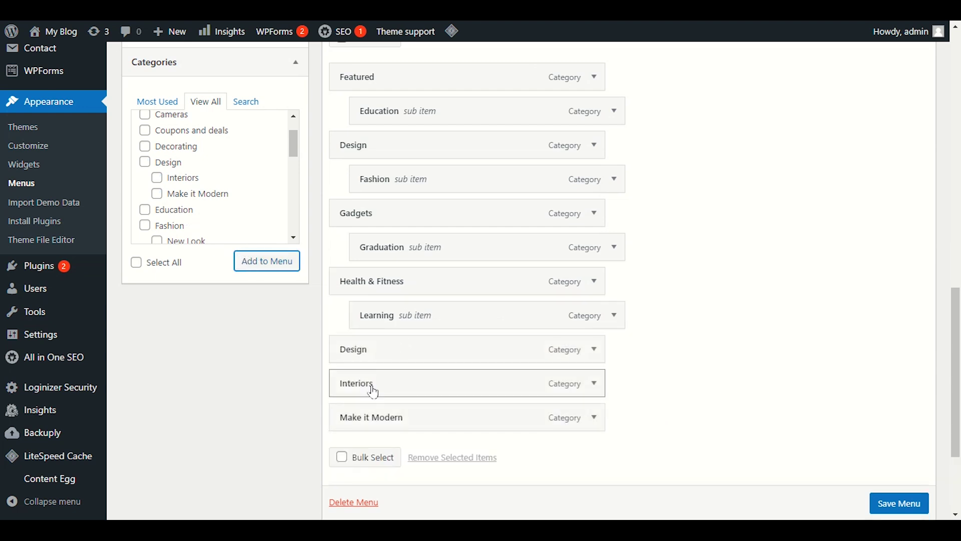
Step: Nest Interiors and Make it Modern as sub items under the newly added Design item, and save the menu
scroll(440, 369, "down", 2)
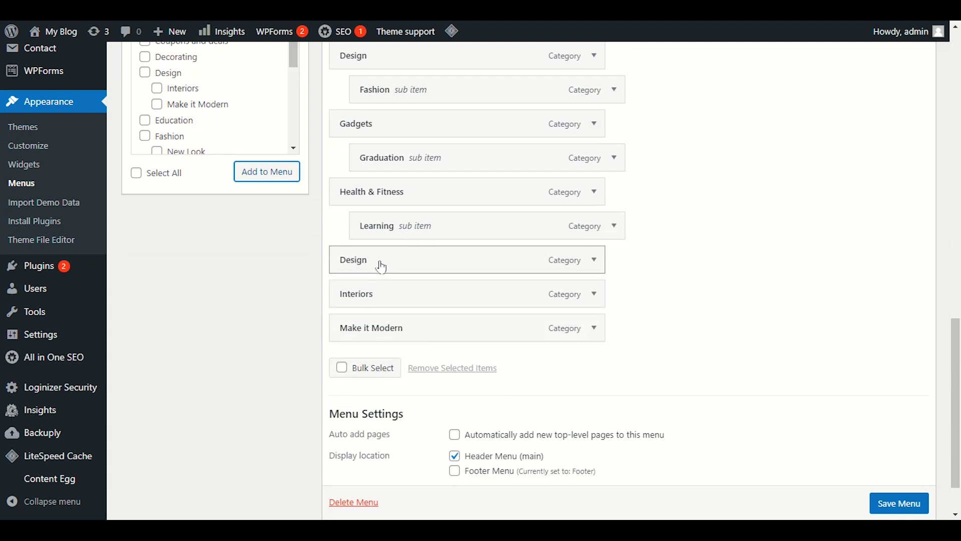
left_click_drag(375, 296, 395, 296)
left_click_drag(389, 336, 407, 335)
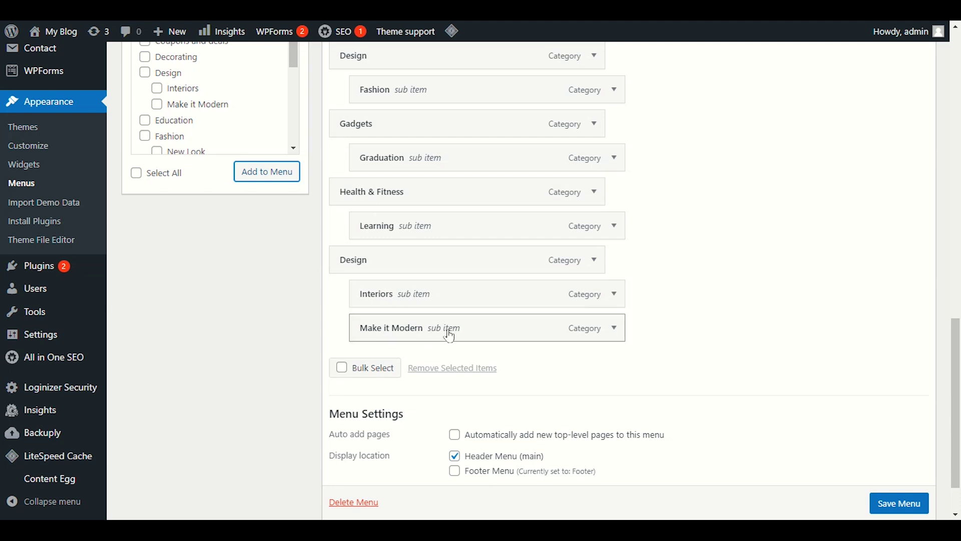
left_click(890, 498)
scroll(900, 493, "down", 1)
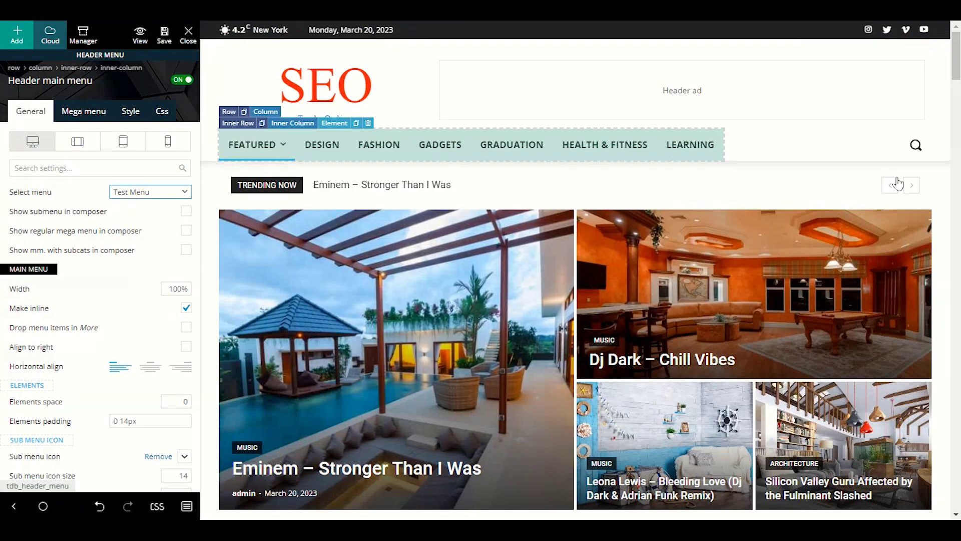
Step: Replace the icon of the header live search element with the Font Newspaper magnifier found by searching for "searc"
left_click(917, 148)
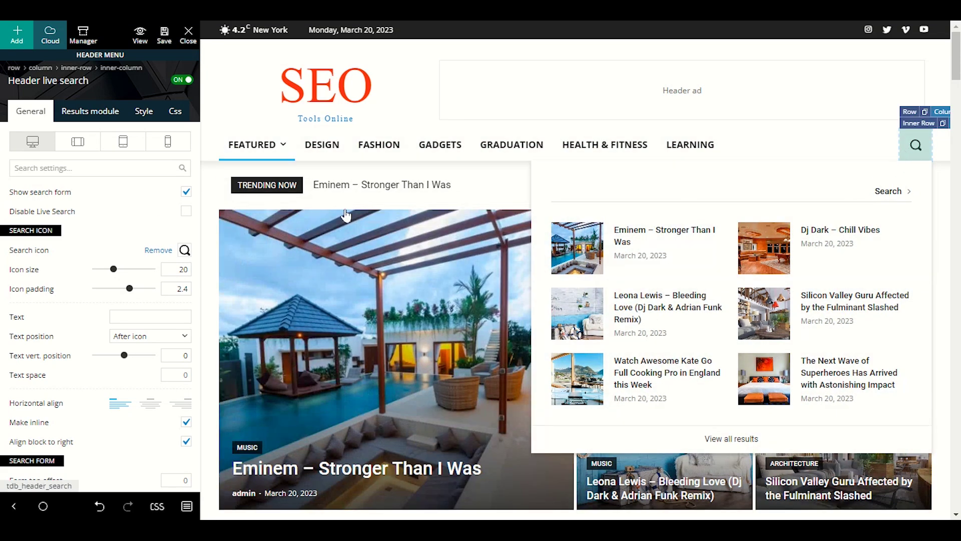
scroll(48, 319, "down", 1)
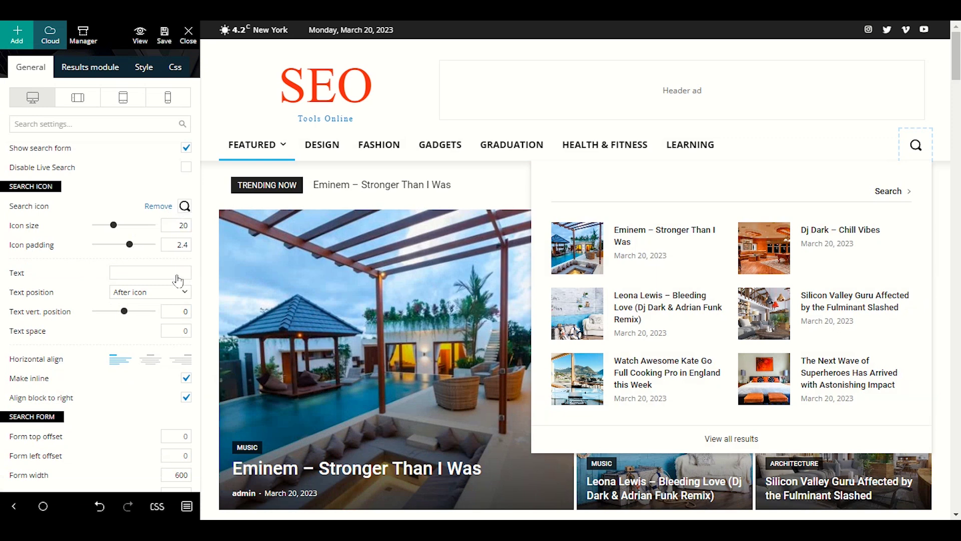
left_click(185, 207)
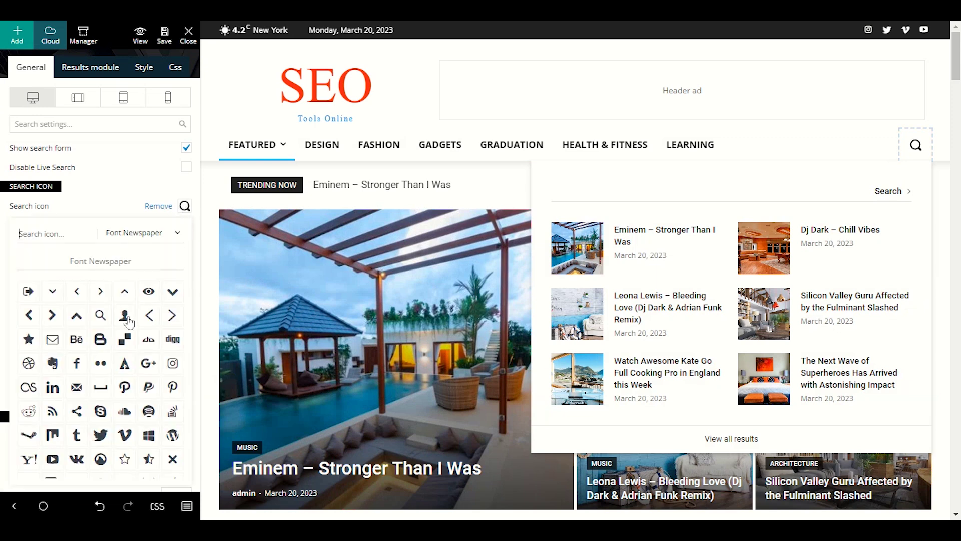
scroll(73, 395, "down", 1)
scroll(74, 403, "up", 1)
left_click(72, 228)
type("sear")
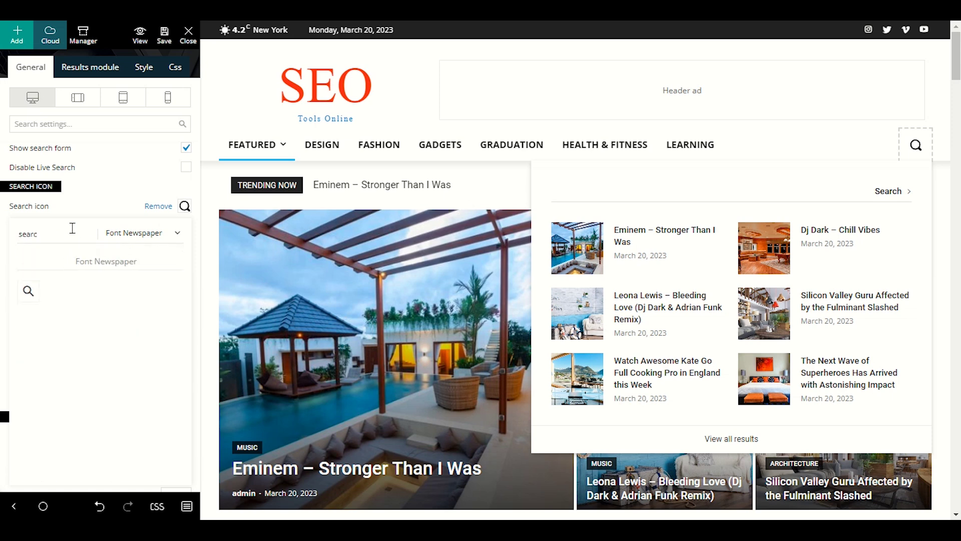
type("c")
left_click(29, 288)
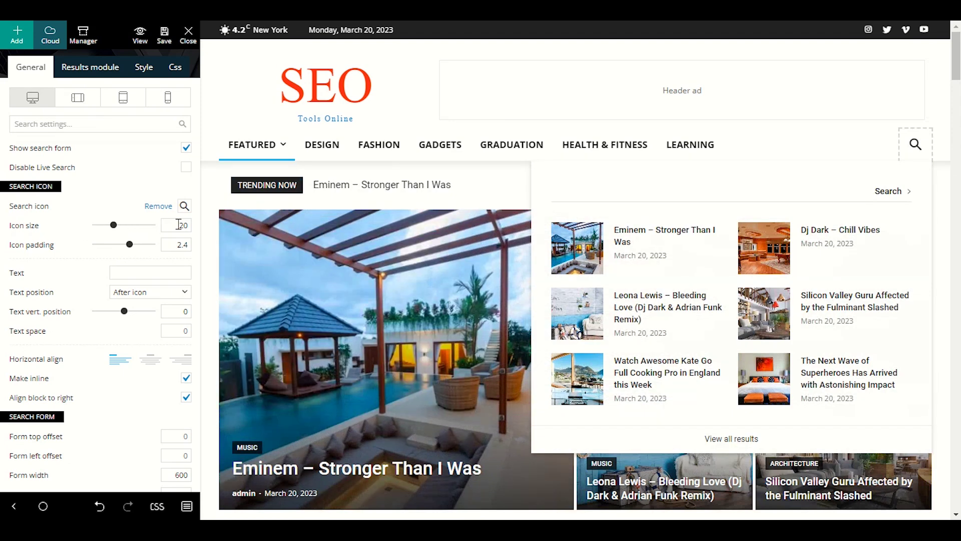
Step: Try the header search icon at size 29 and set it back to 20
left_click_drag(115, 226, 122, 227)
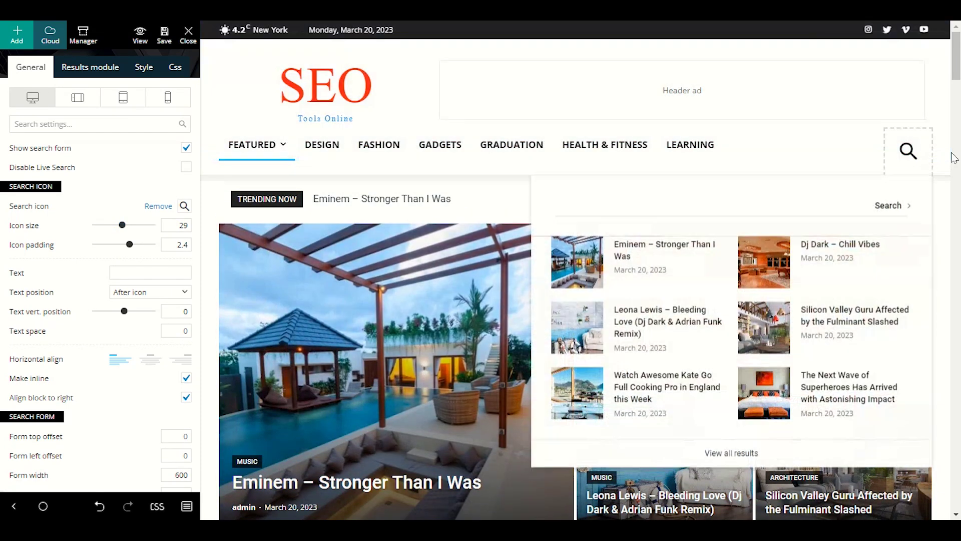
left_click_drag(121, 229, 113, 227)
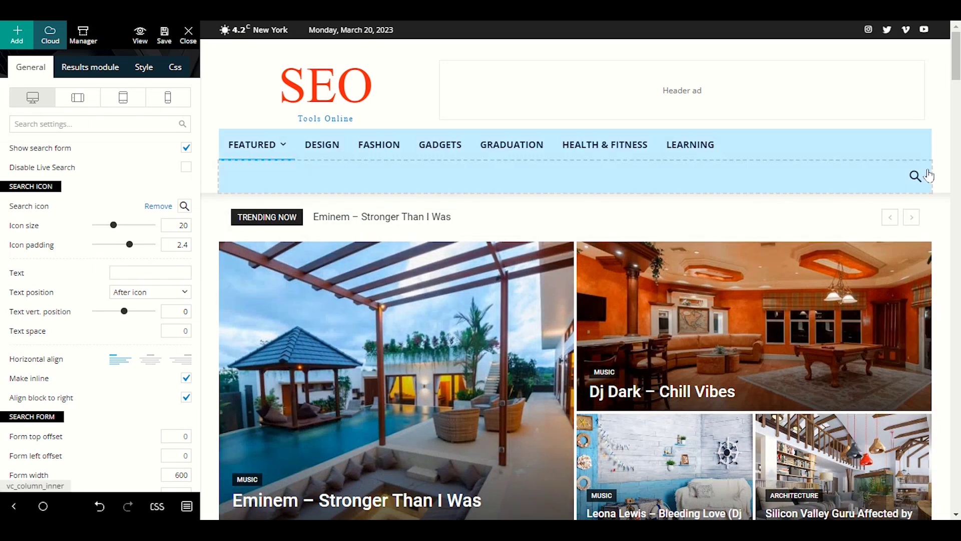
Step: Review the header live search element's general settings, including its search form options, and look over the page preview
scroll(85, 266, "down", 3)
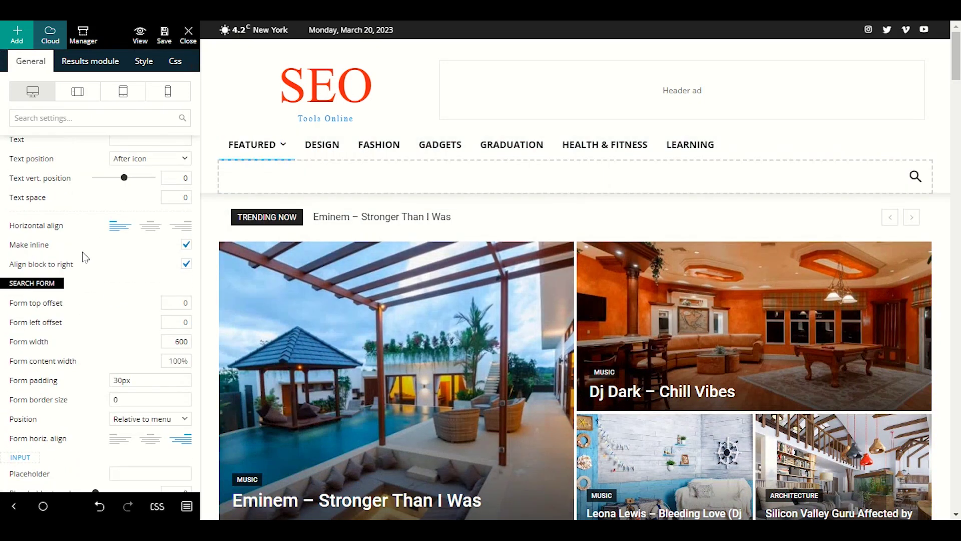
scroll(85, 257, "down", 1)
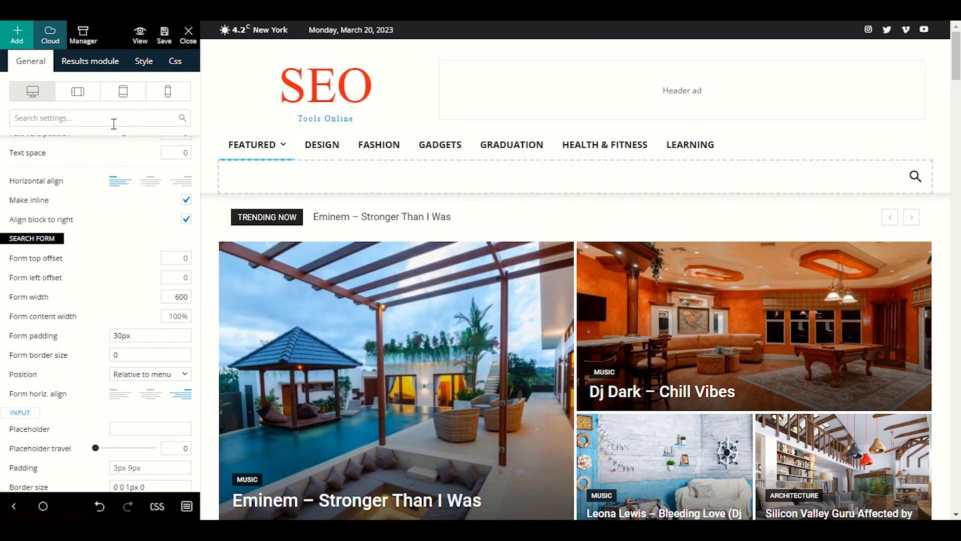
scroll(411, 240, "down", 6)
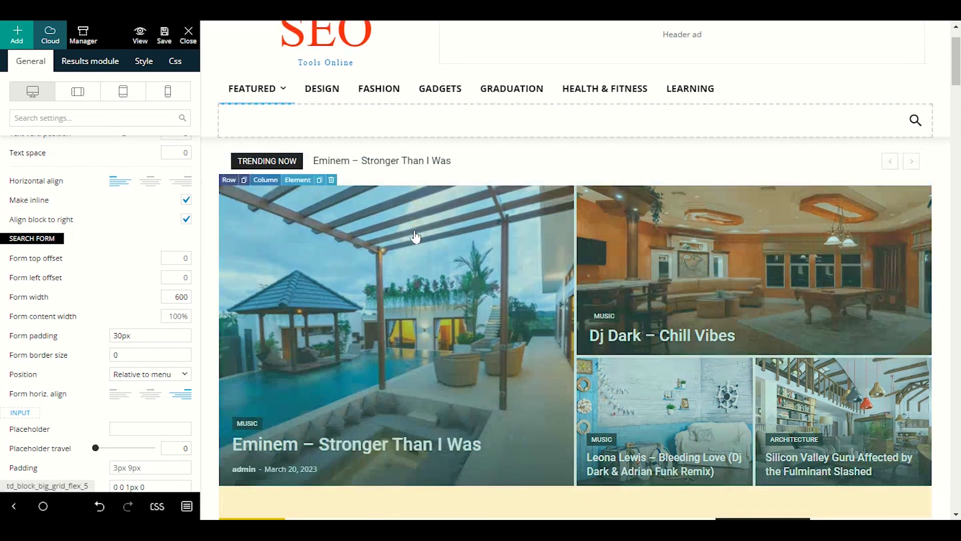
scroll(408, 235, "up", 6)
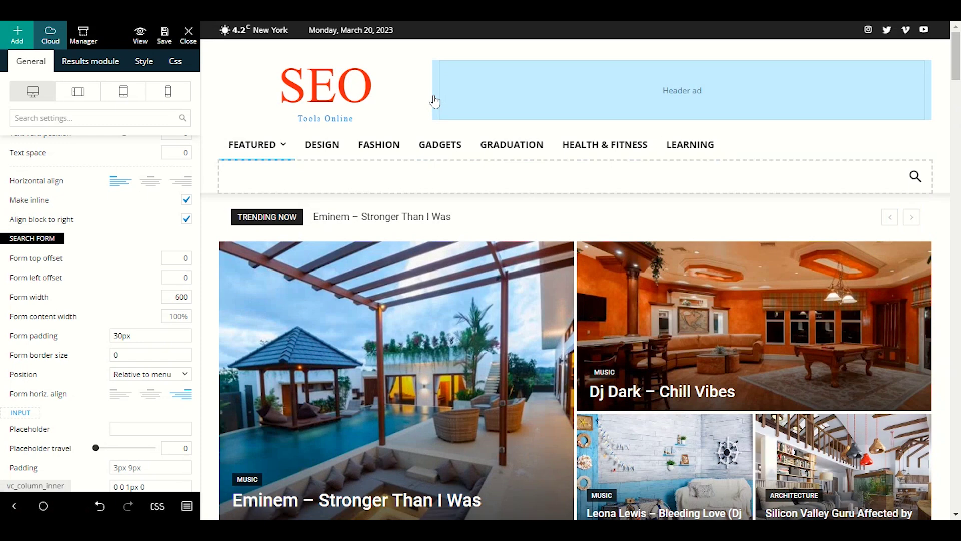
scroll(450, 117, "down", 2)
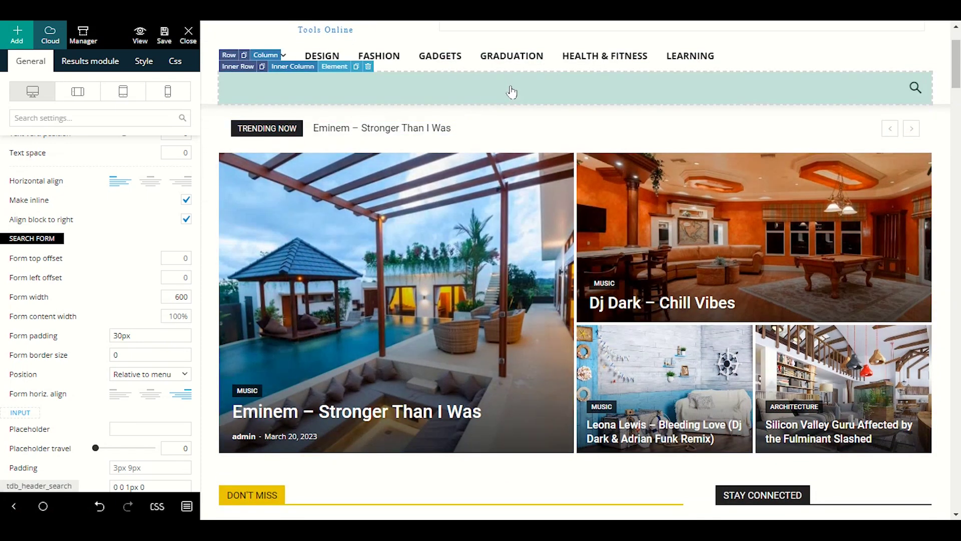
scroll(511, 92, "down", 2)
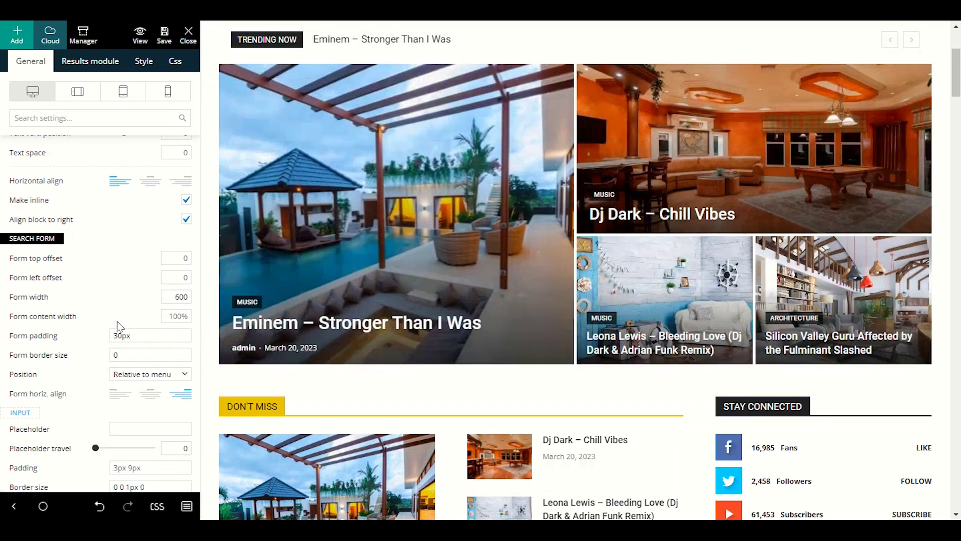
scroll(74, 333, "up", 3)
scroll(74, 333, "up", 2)
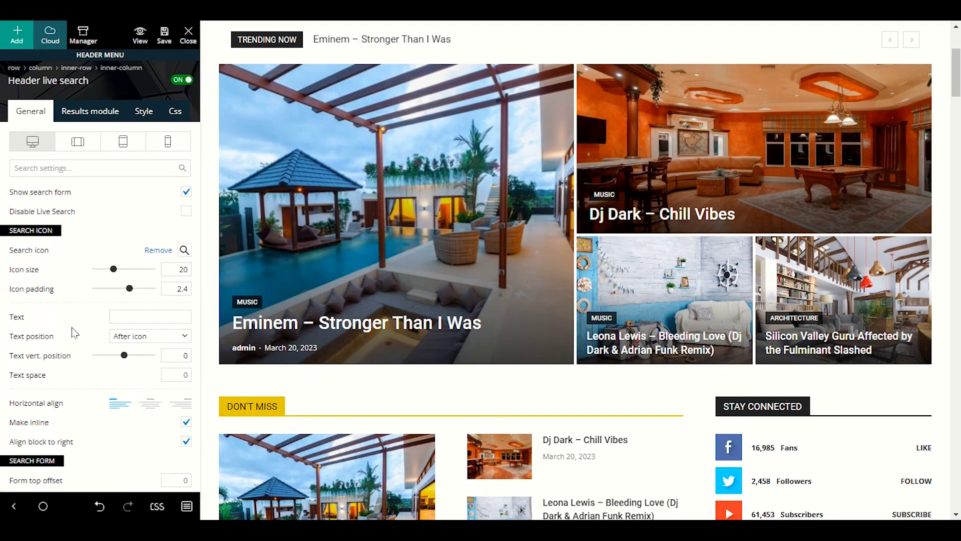